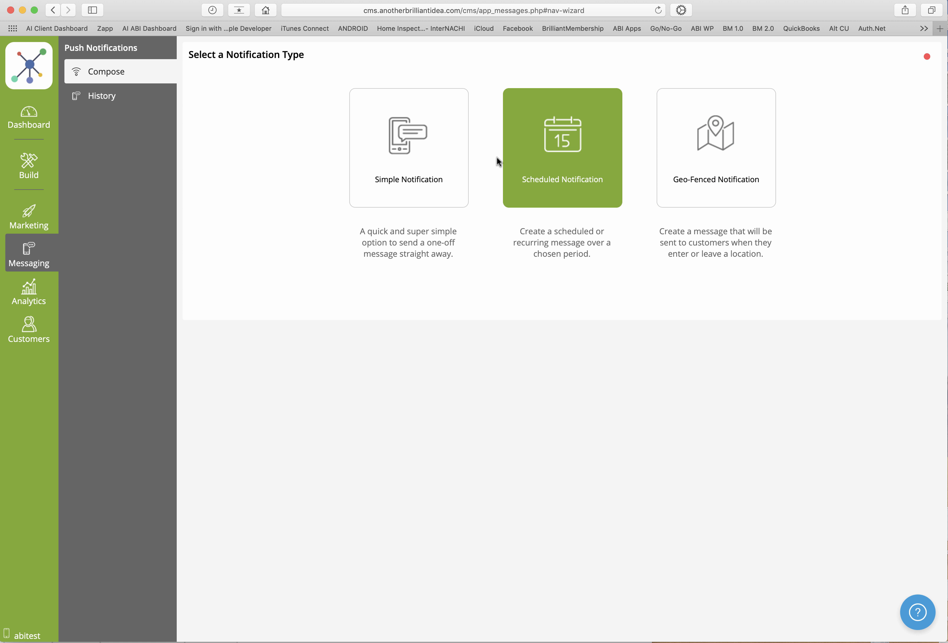
Create a simple notification for everyone with the message "Your message"
left_click(444, 159)
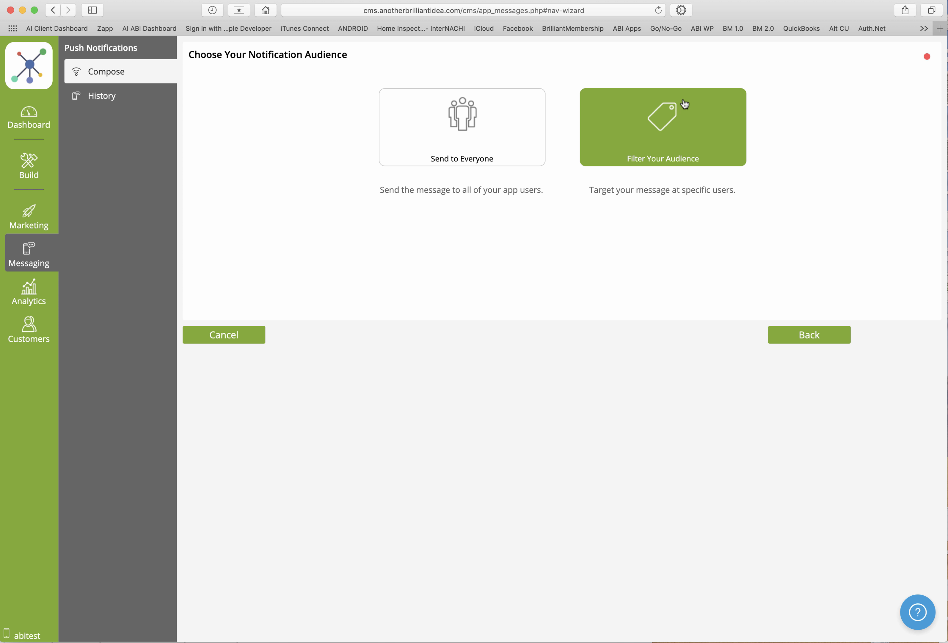
left_click(464, 143)
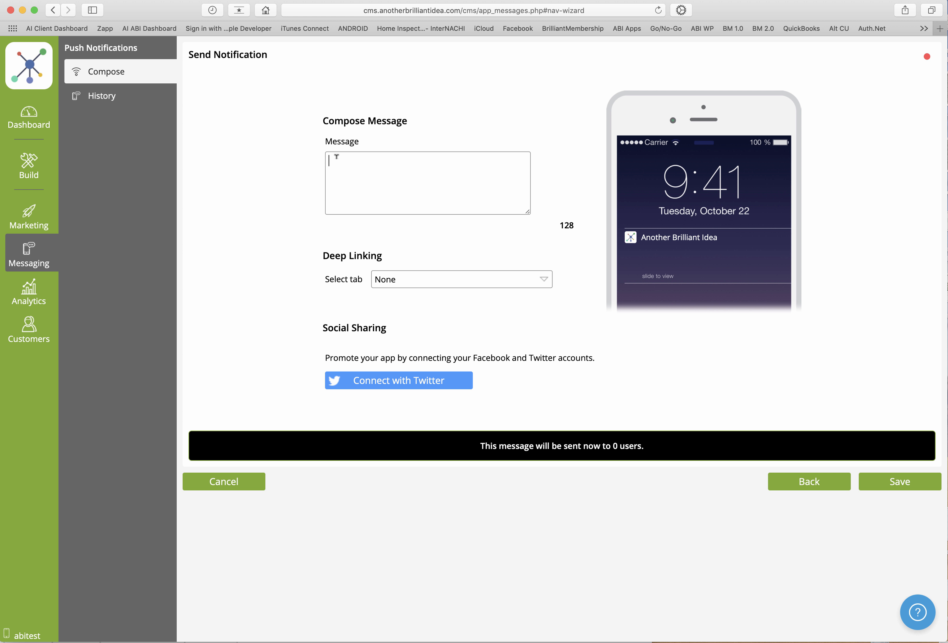
left_click(336, 156)
type("Your message")
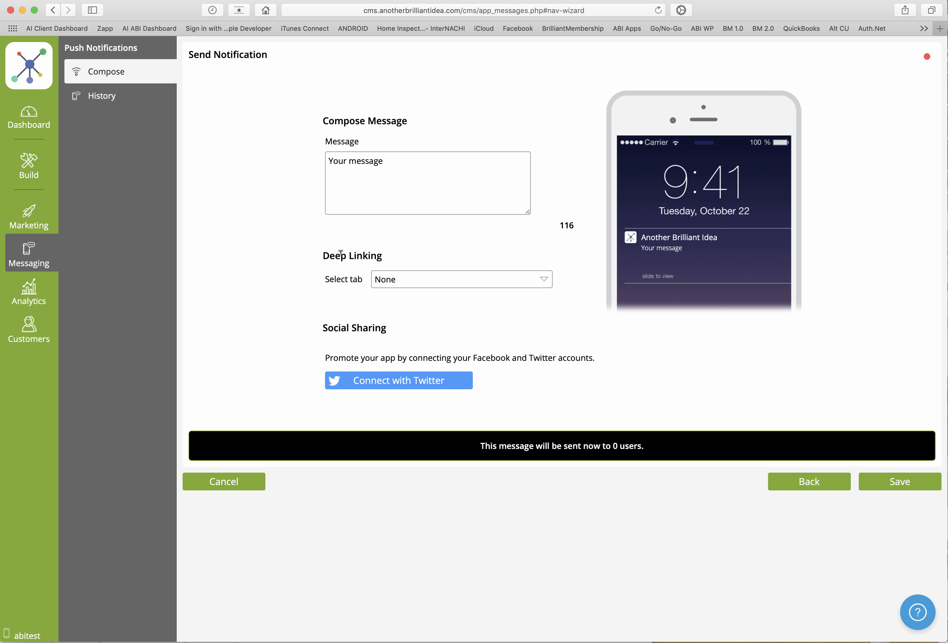
left_click_drag(348, 255, 376, 255)
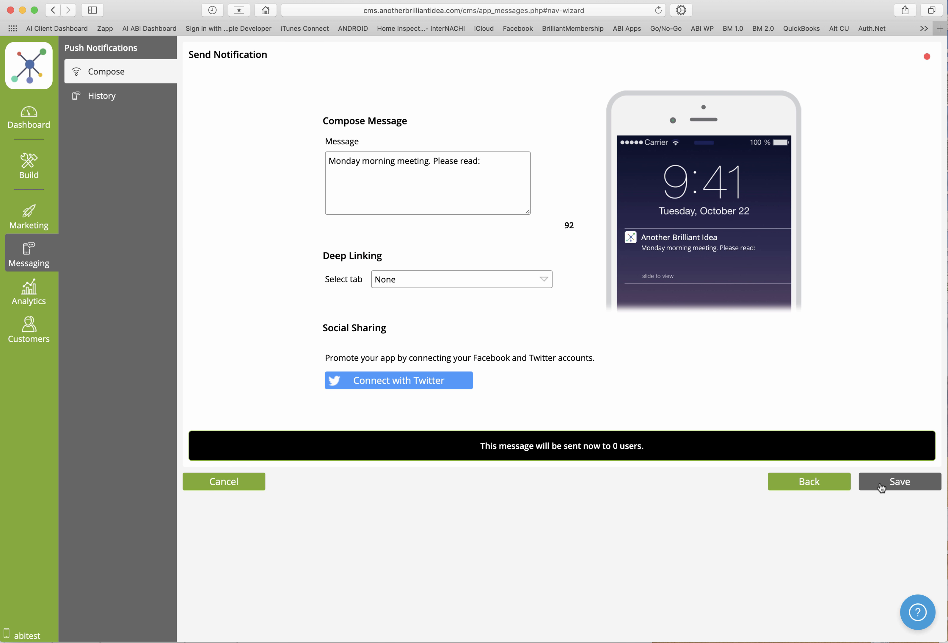
left_click(881, 485)
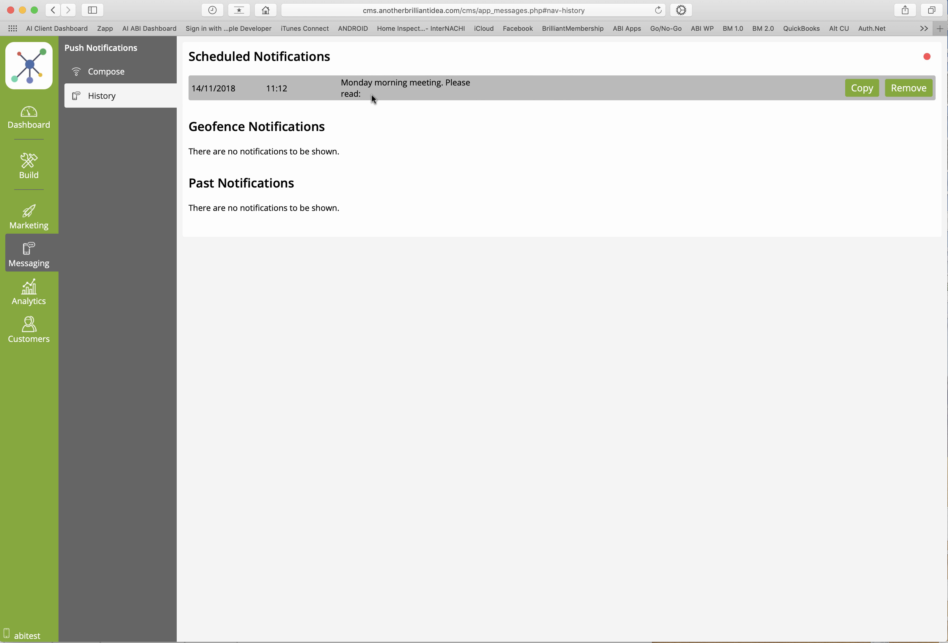
Remove the scheduled "Monday morning meeting. Please read:" notification from the history
left_click(912, 94)
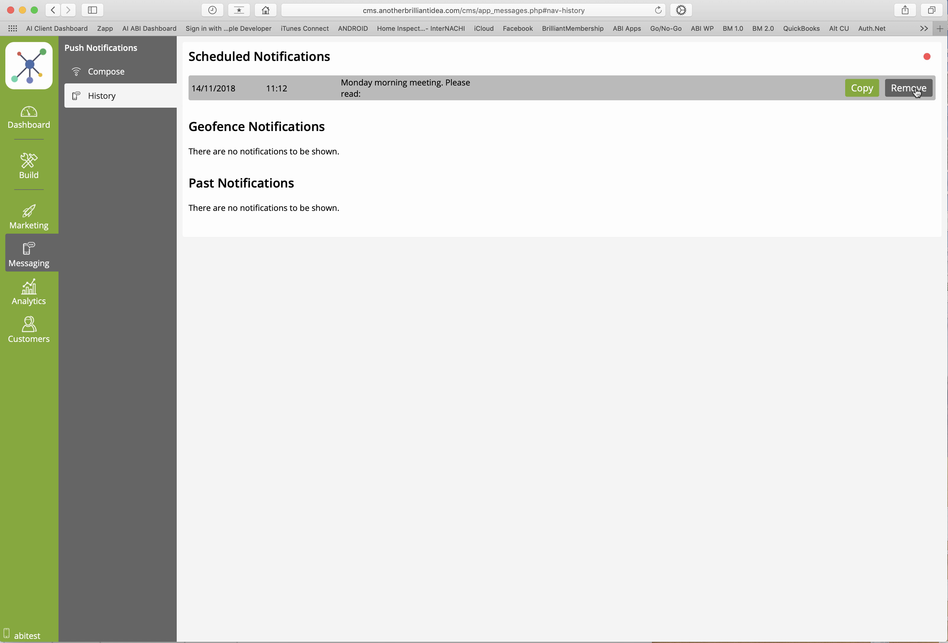
left_click(917, 89)
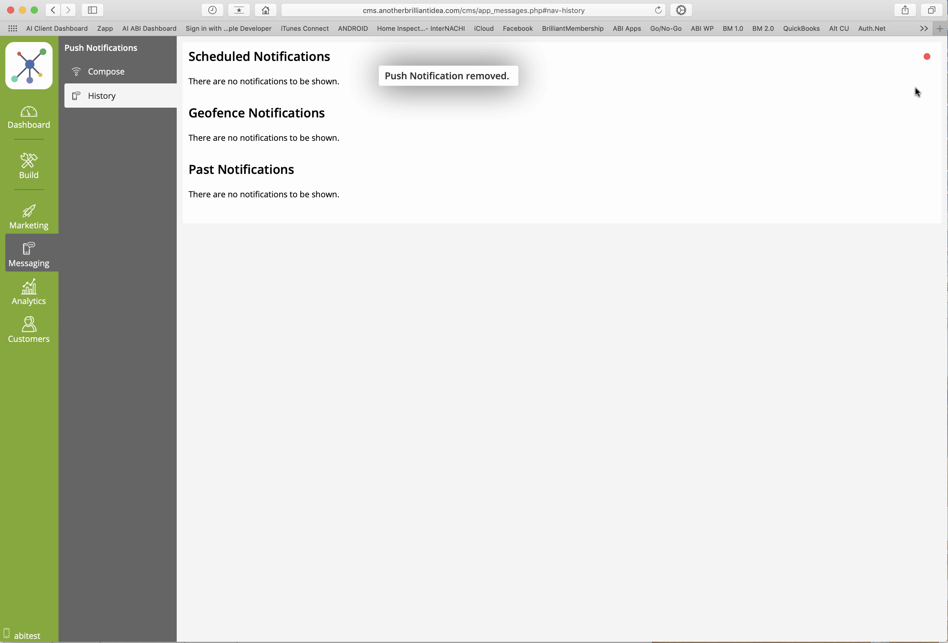
Start a scheduled notification that is sent once, on 15/11/2018 at 11:00, and continue to the audience choice
left_click(114, 78)
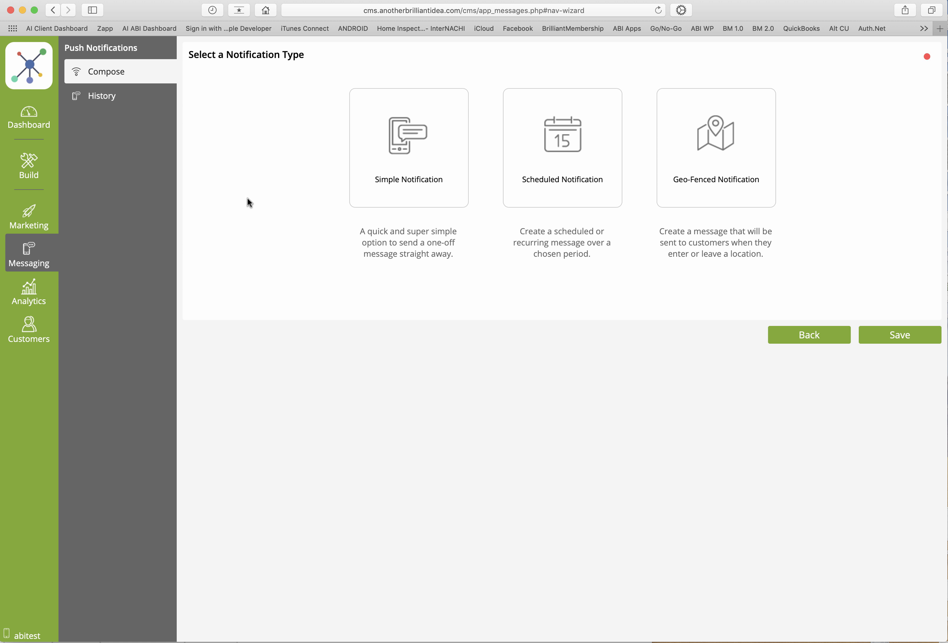
left_click(542, 186)
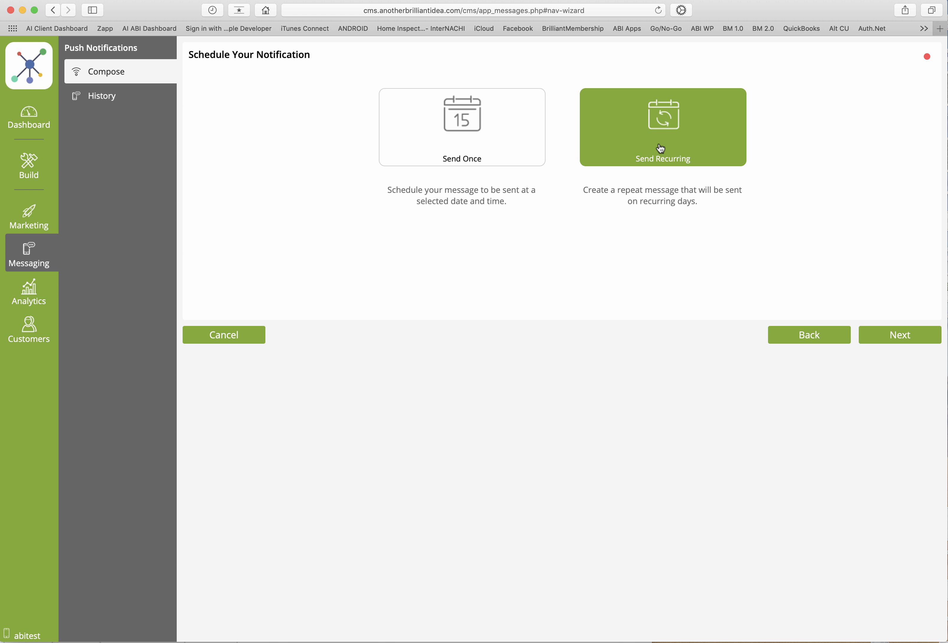
left_click(511, 144)
left_click(591, 245)
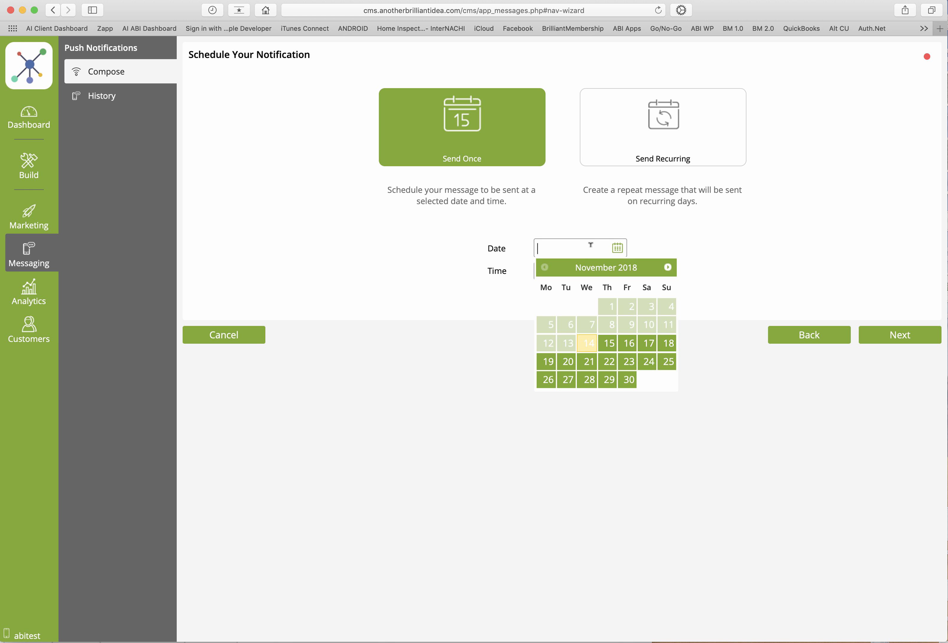
left_click(611, 345)
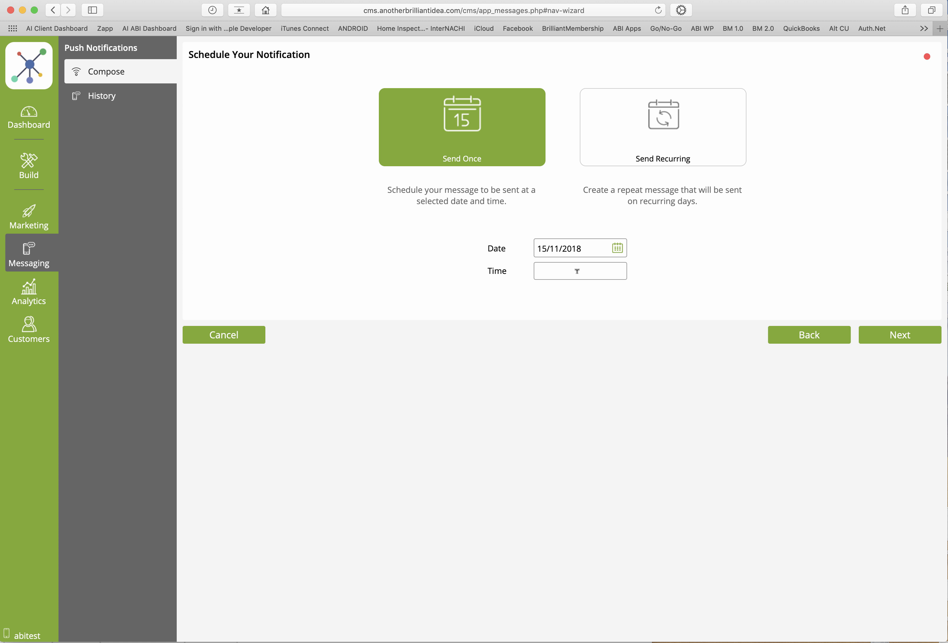
left_click(577, 271)
left_click(665, 326)
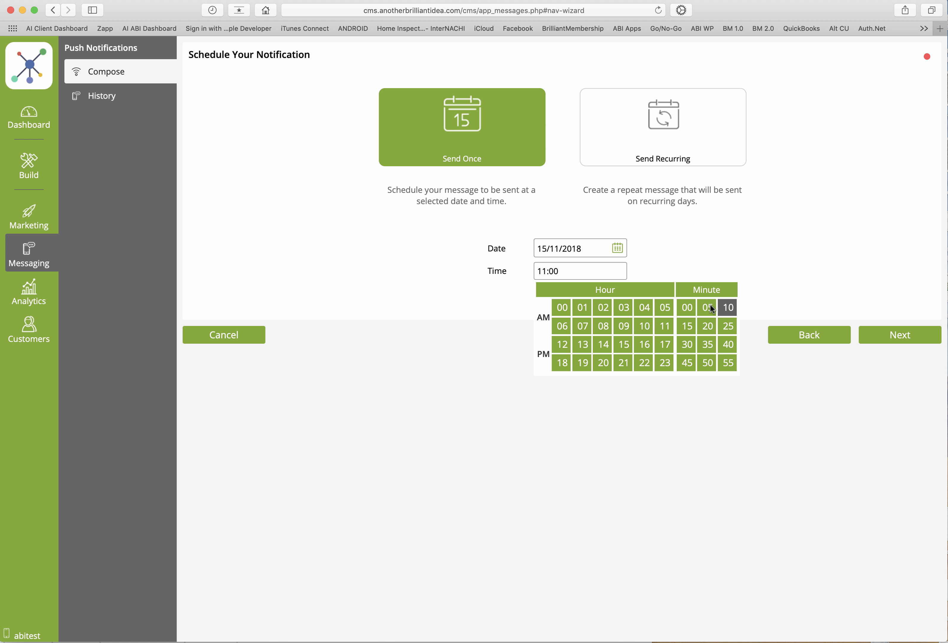
left_click(882, 336)
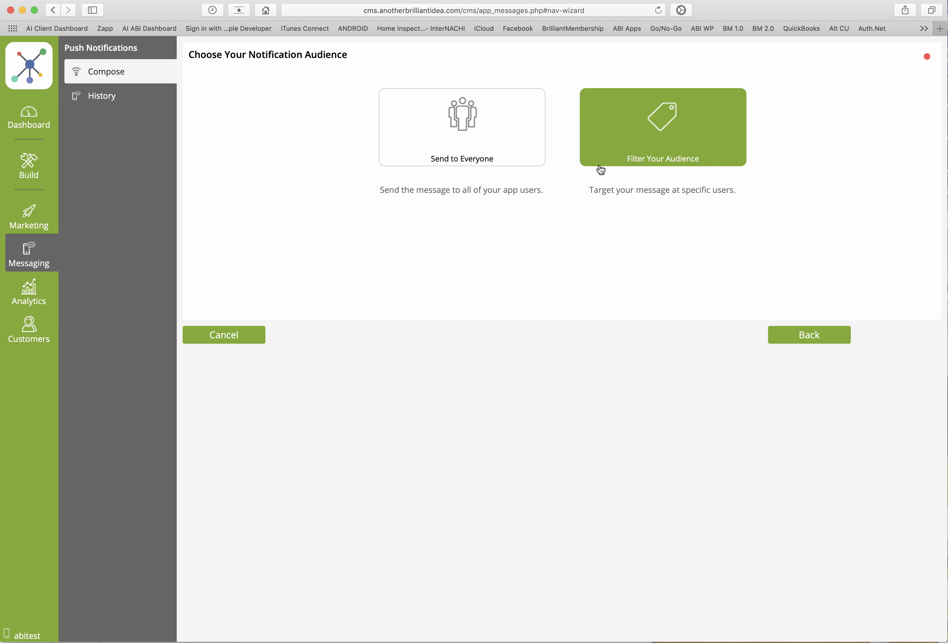
Address the one-time notification to everyone with the message "hello", leave deep linking at None, and save it
left_click(486, 141)
left_click(393, 175)
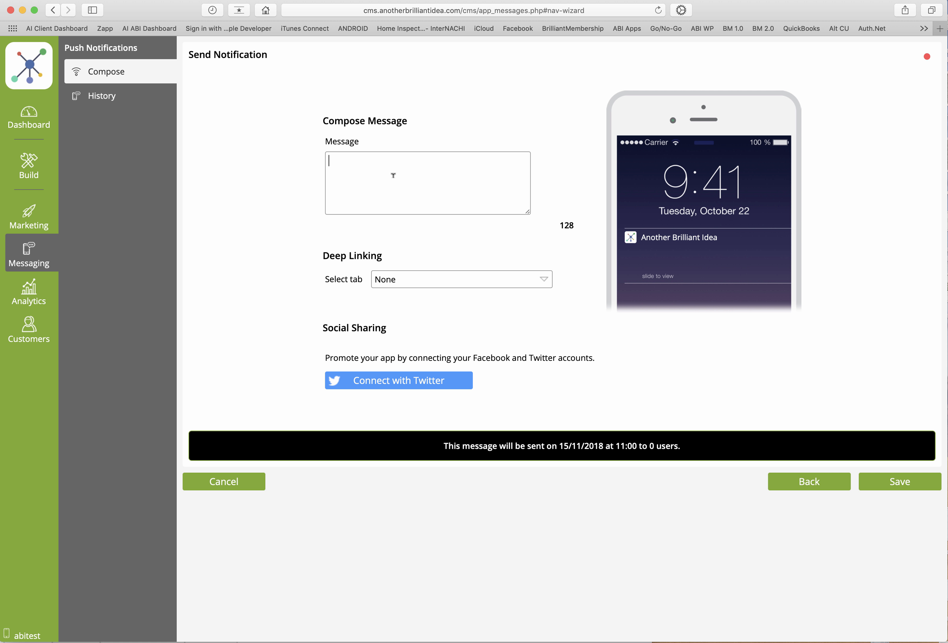
type("hello")
left_click(408, 284)
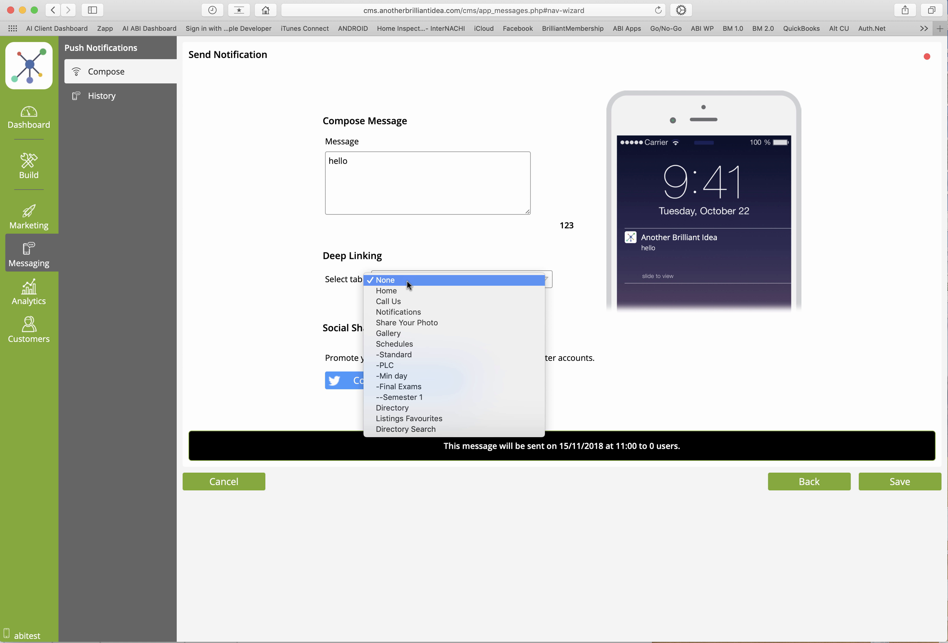
left_click(413, 258)
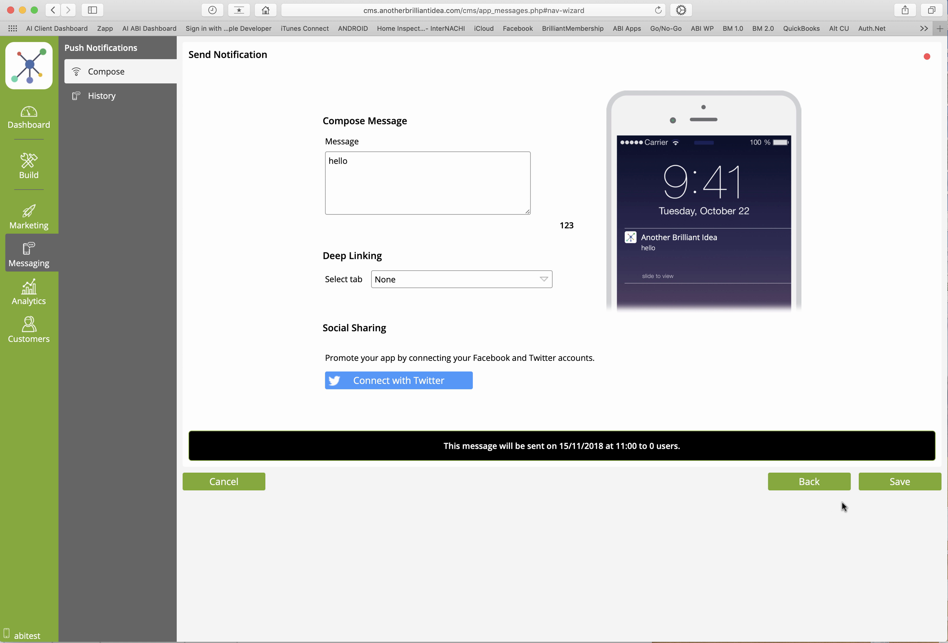
left_click(879, 484)
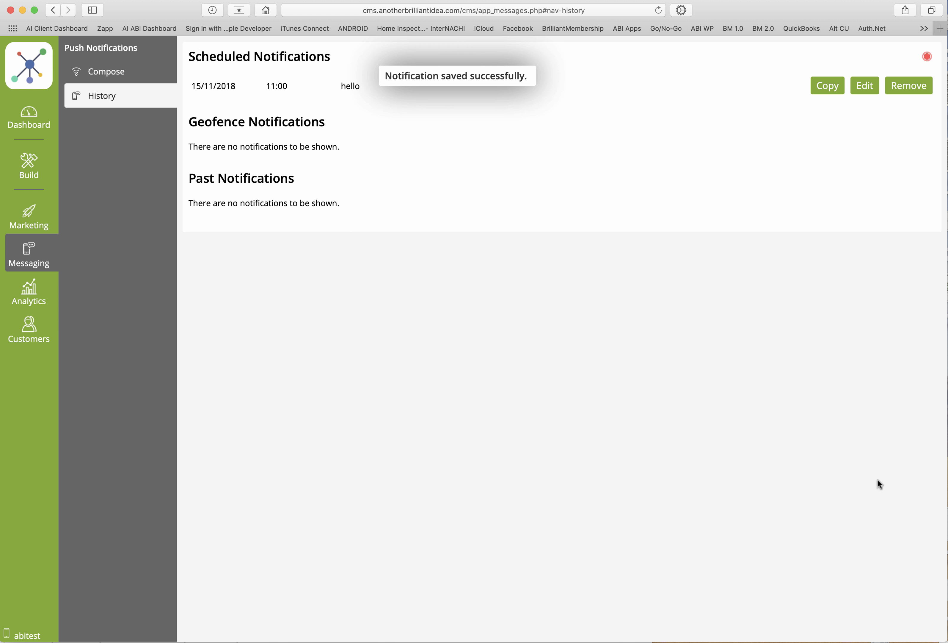
Remove the one-time "hello" notification from the scheduled notifications
left_click(908, 86)
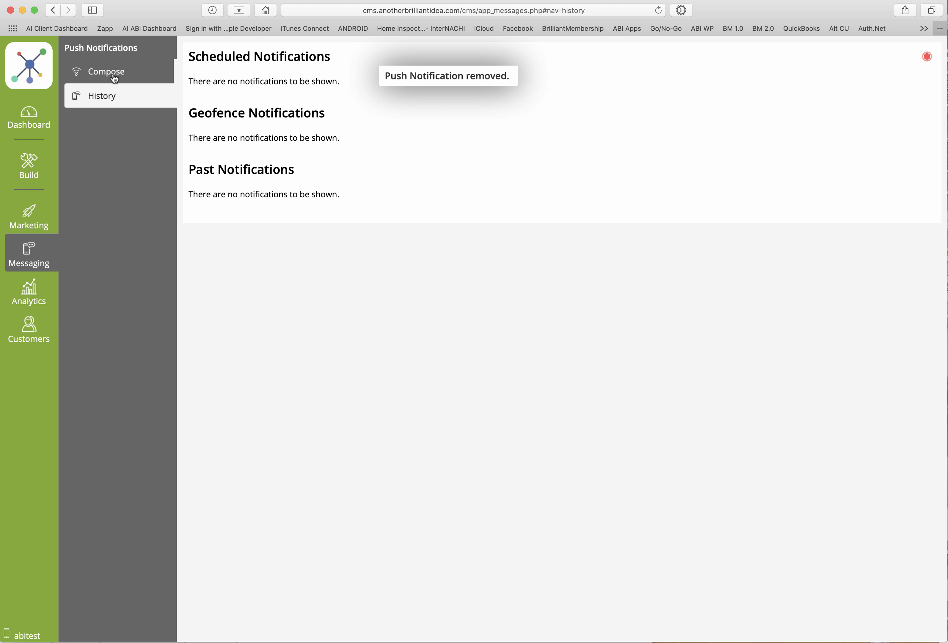
Start a recurring scheduled notification with start date 14/11/2018 and time 09:00
left_click(115, 76)
left_click(540, 187)
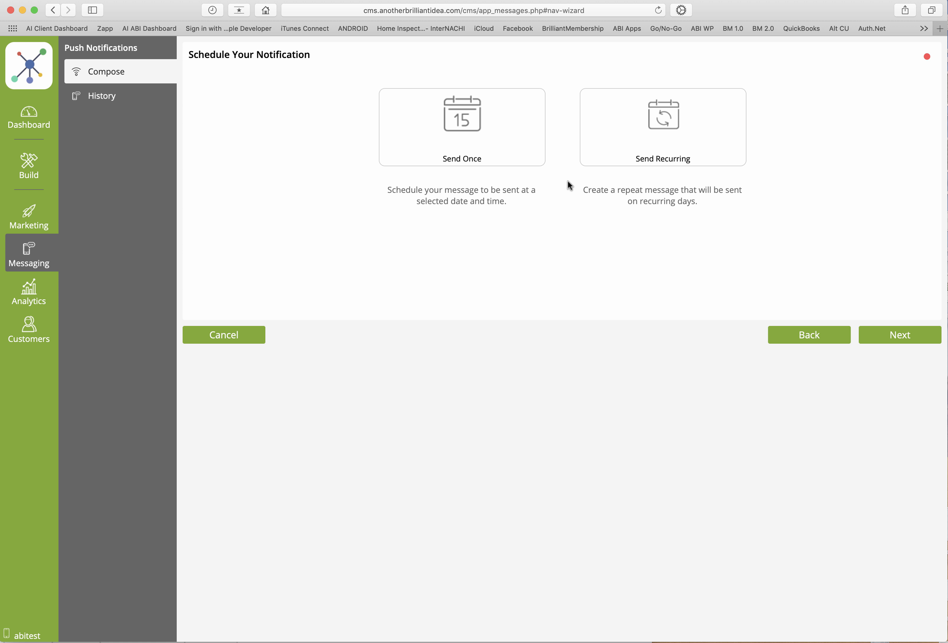
left_click(613, 155)
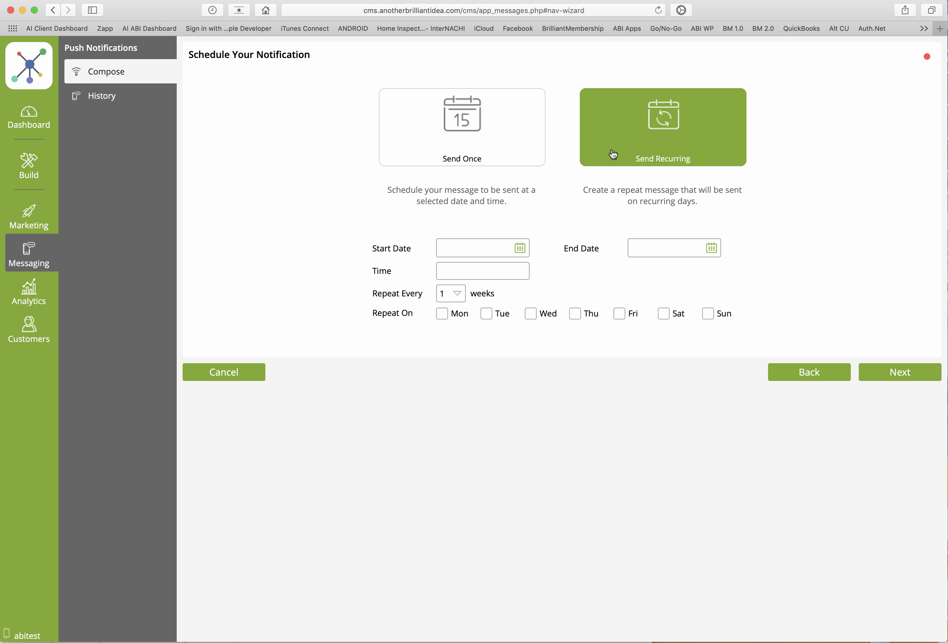
left_click(468, 247)
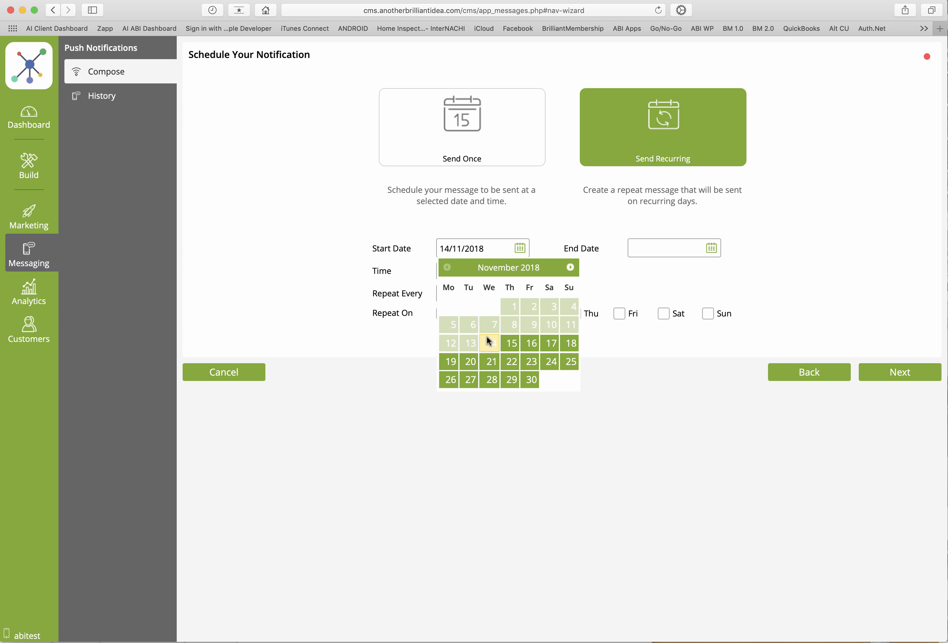
left_click(488, 342)
left_click(480, 269)
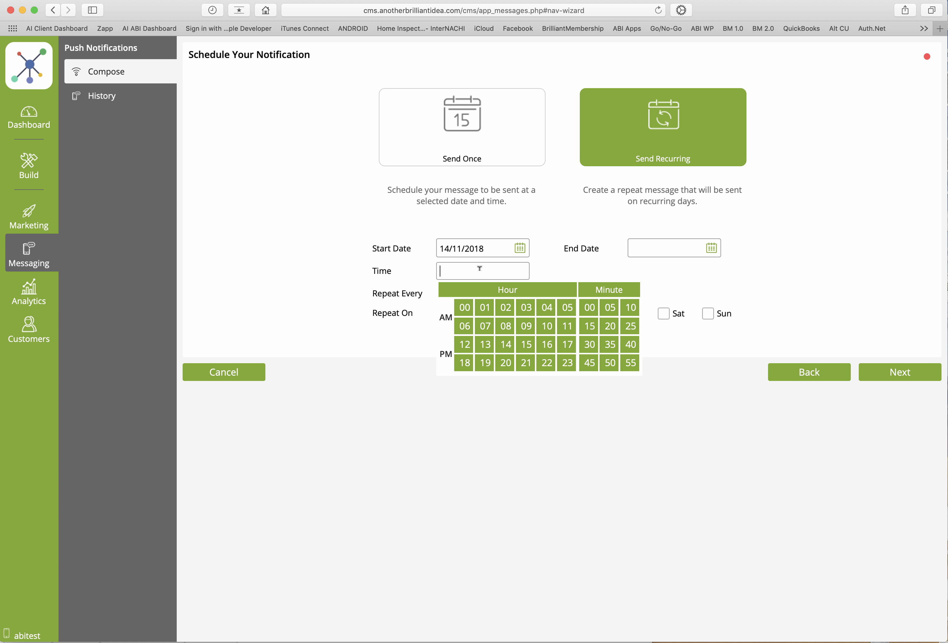
left_click(527, 326)
left_click(371, 296)
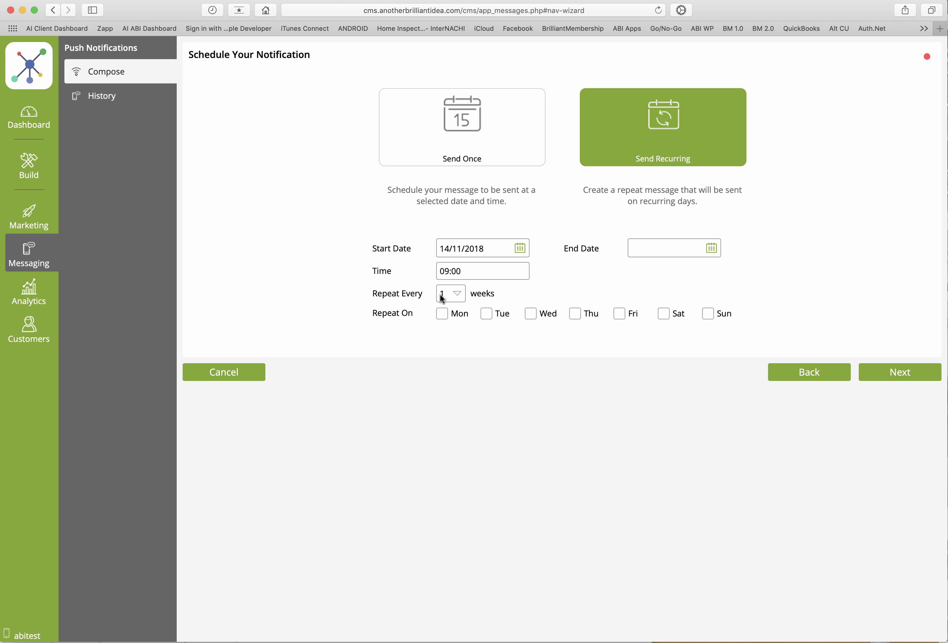
Set the recurring notification to repeat every 4 weeks
left_click(459, 296)
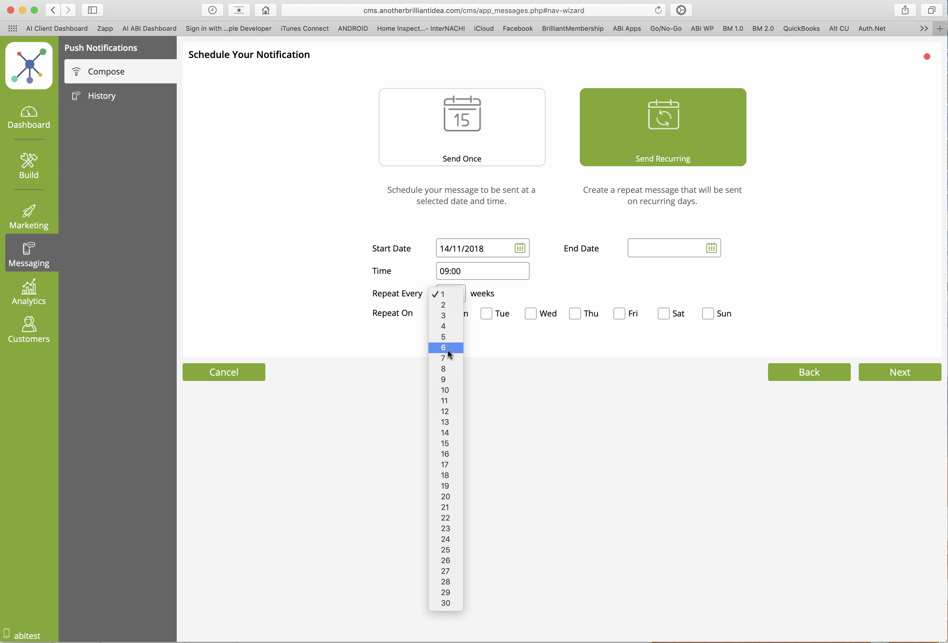
left_click(448, 293)
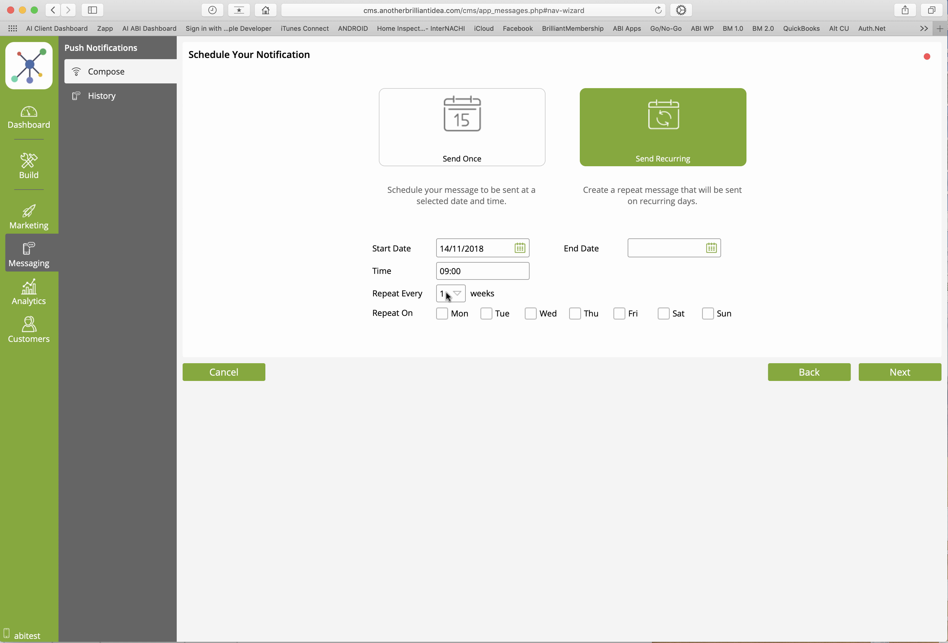
left_click(448, 294)
left_click(447, 326)
Set the notification to repeat every 1 week on Tuesday and try to continue
left_click(460, 295)
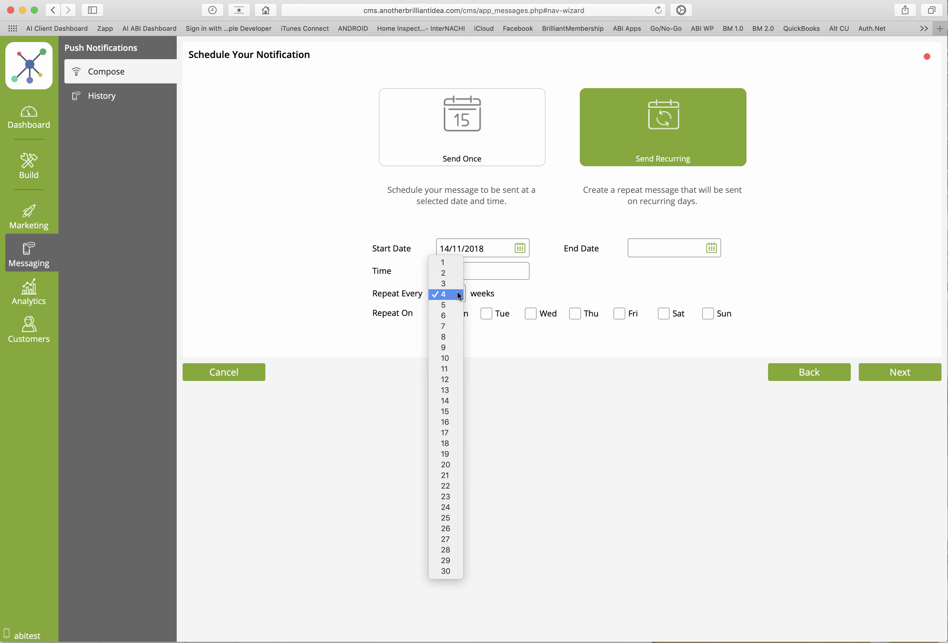
left_click(451, 263)
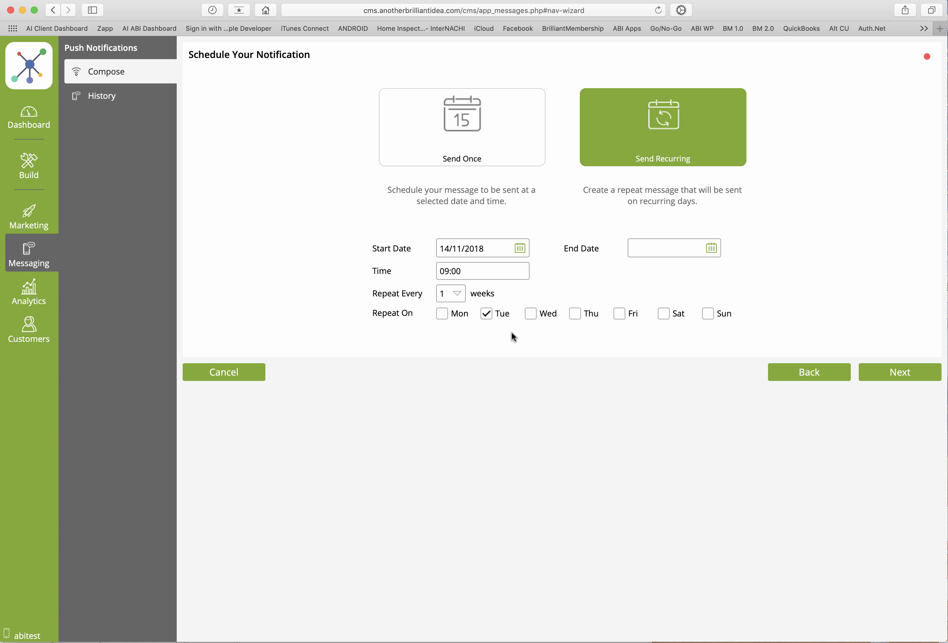
left_click(896, 375)
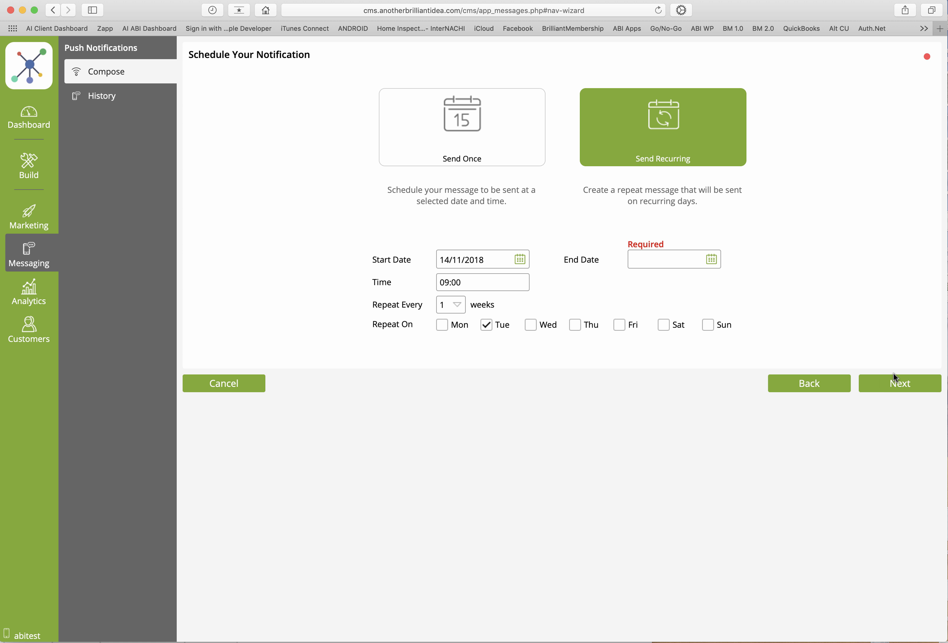
Set the recurring notification's end date to 31/01/2019 and continue to the audience choice
left_click(712, 260)
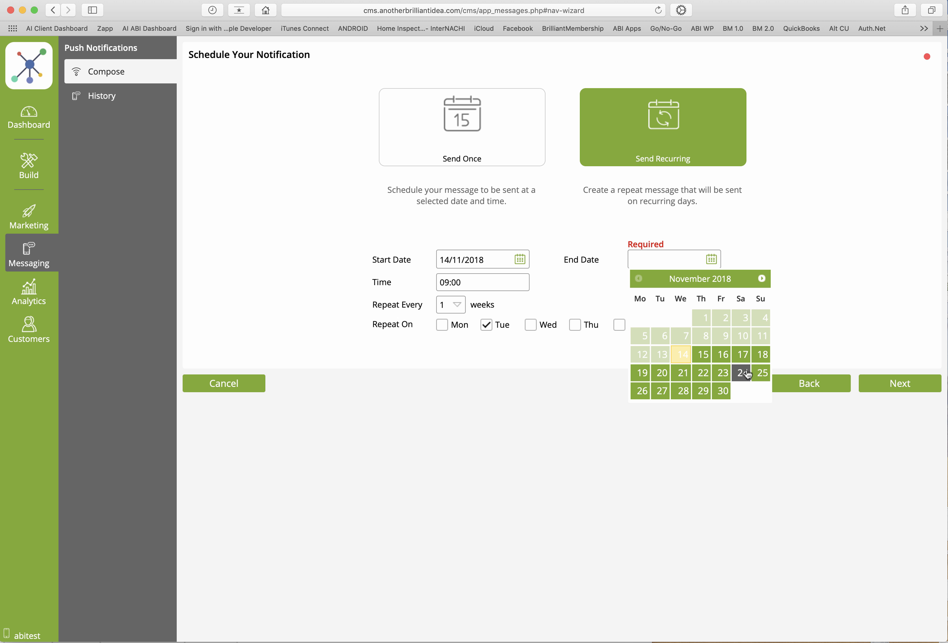
left_click(761, 279)
left_click(762, 279)
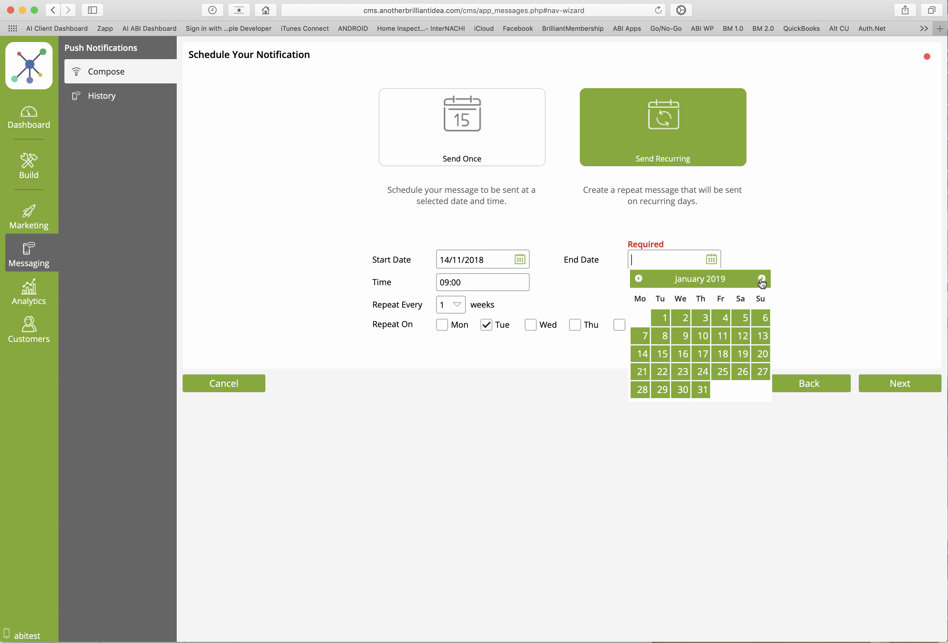
left_click(702, 390)
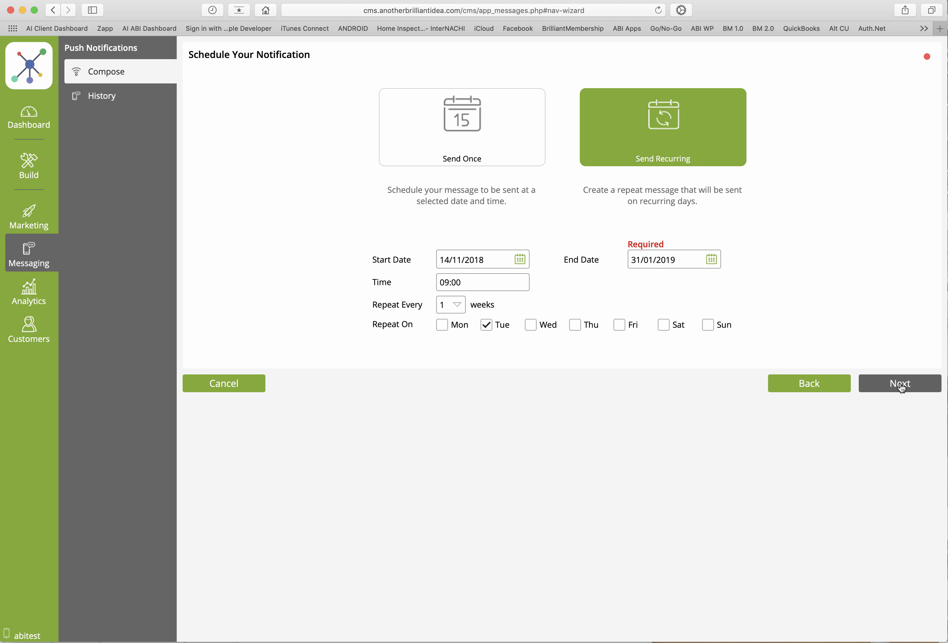
left_click(875, 382)
left_click(876, 381)
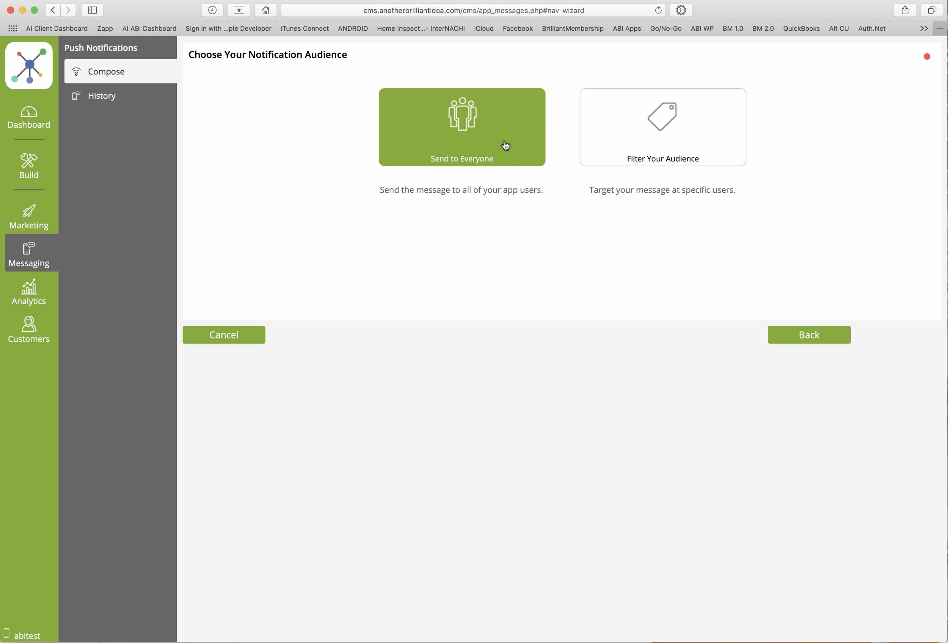
Address the recurring notification to everyone with the message "hello" and save it
left_click(494, 150)
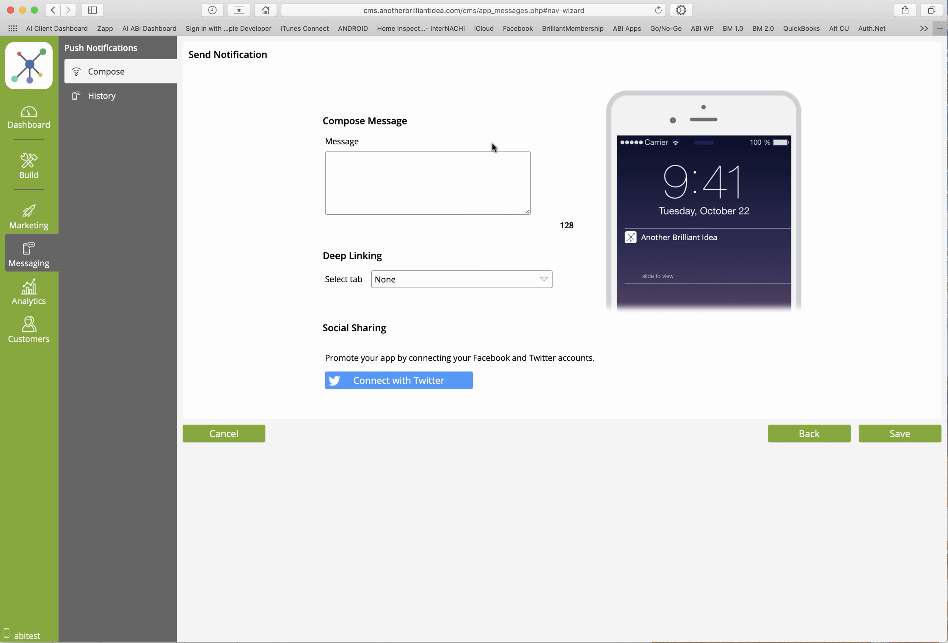
left_click(377, 184)
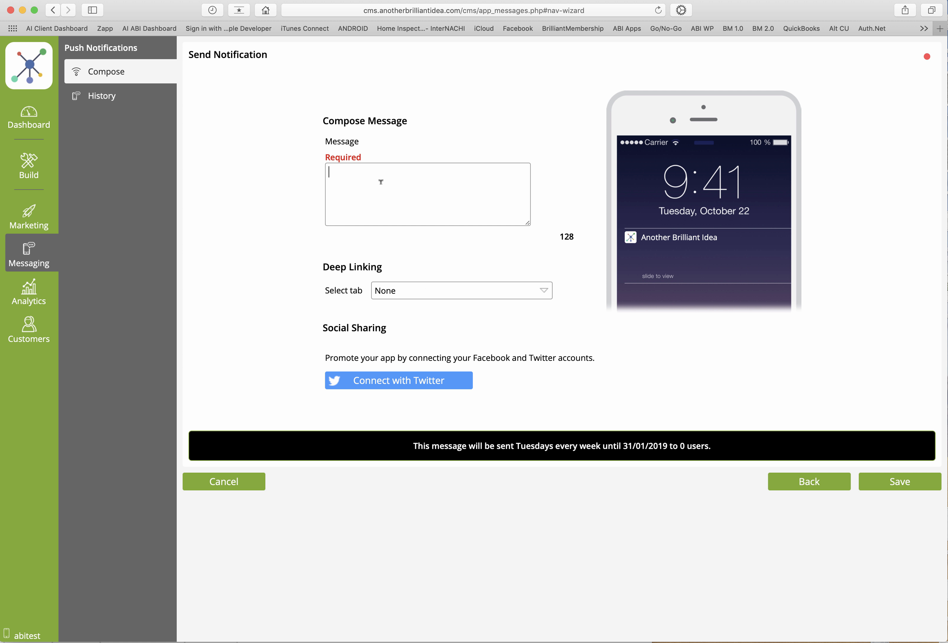
type("hello")
left_click(879, 483)
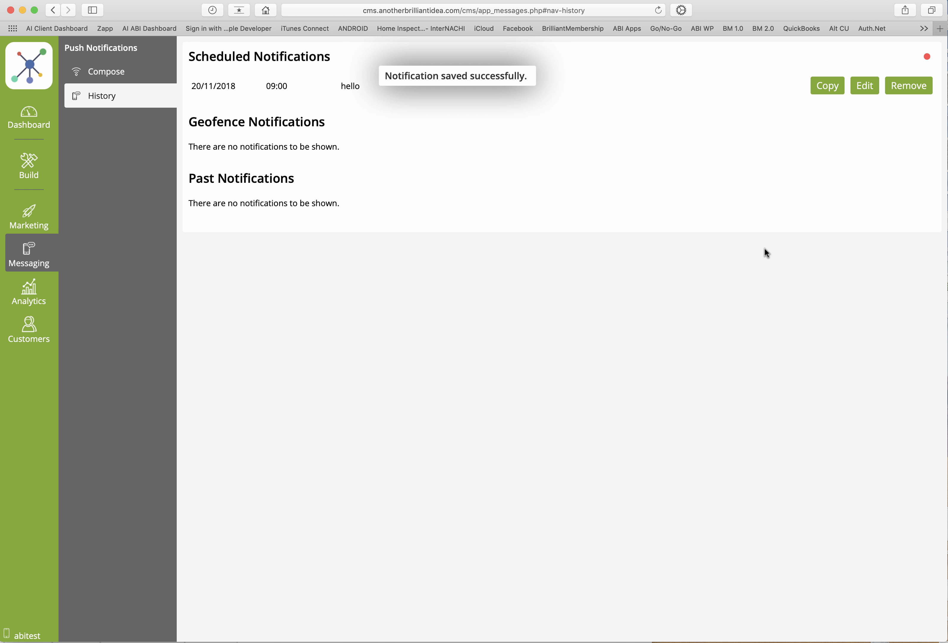
Remove the recurring "hello" notification from the scheduled notifications
left_click(892, 87)
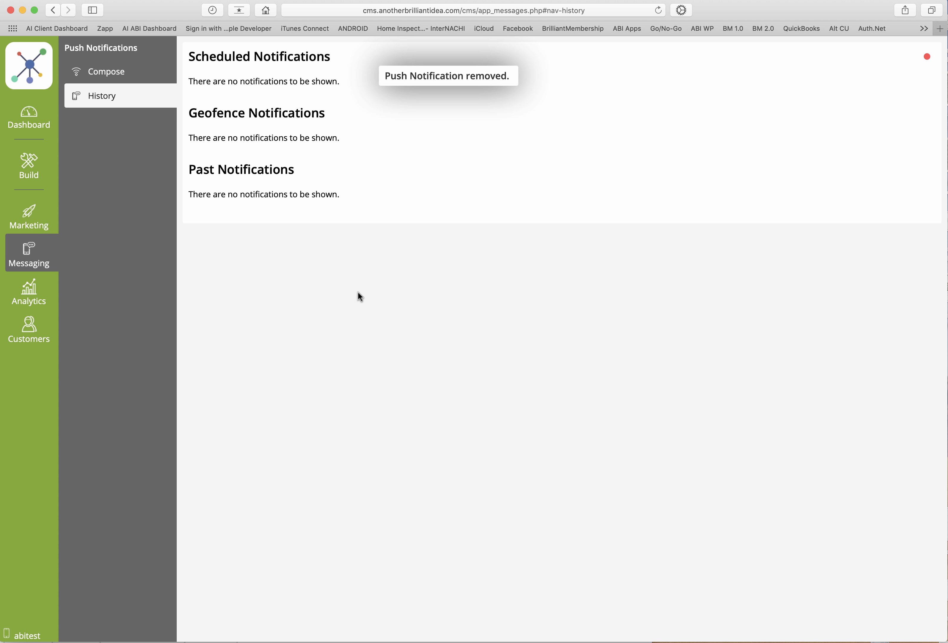
Start composing a geo-fenced notification and address it to everyone
left_click(105, 73)
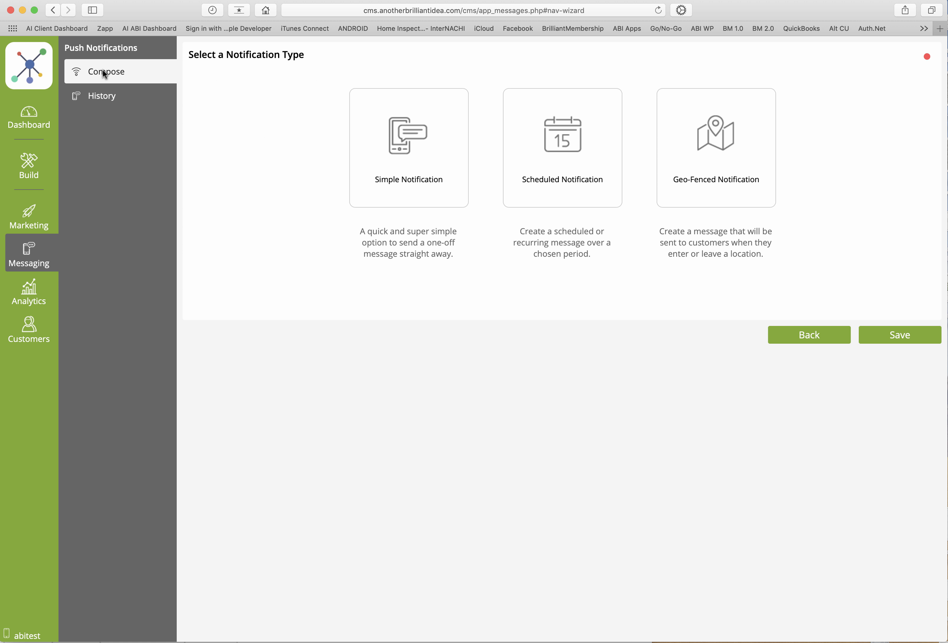
left_click(709, 175)
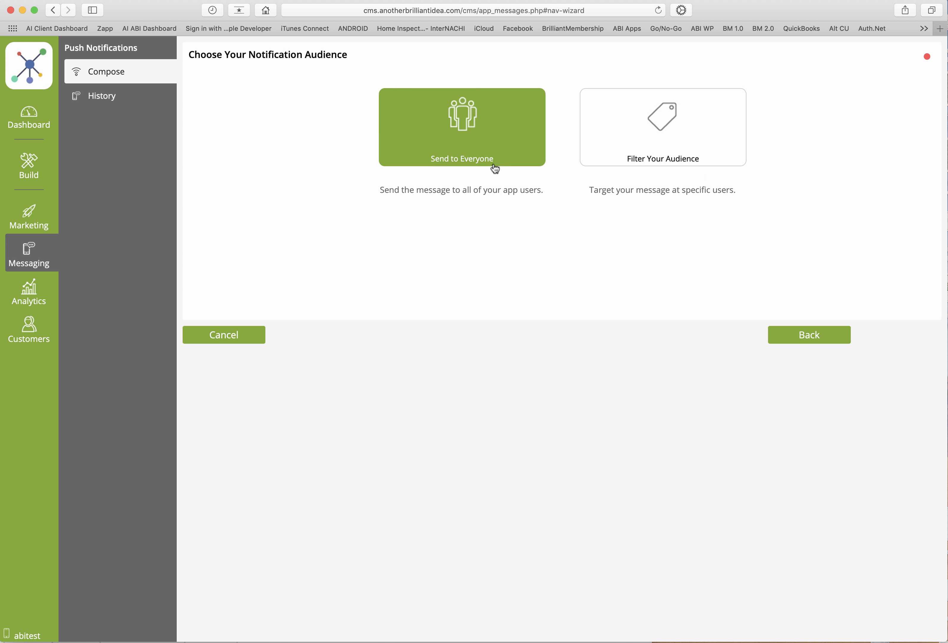
left_click(497, 153)
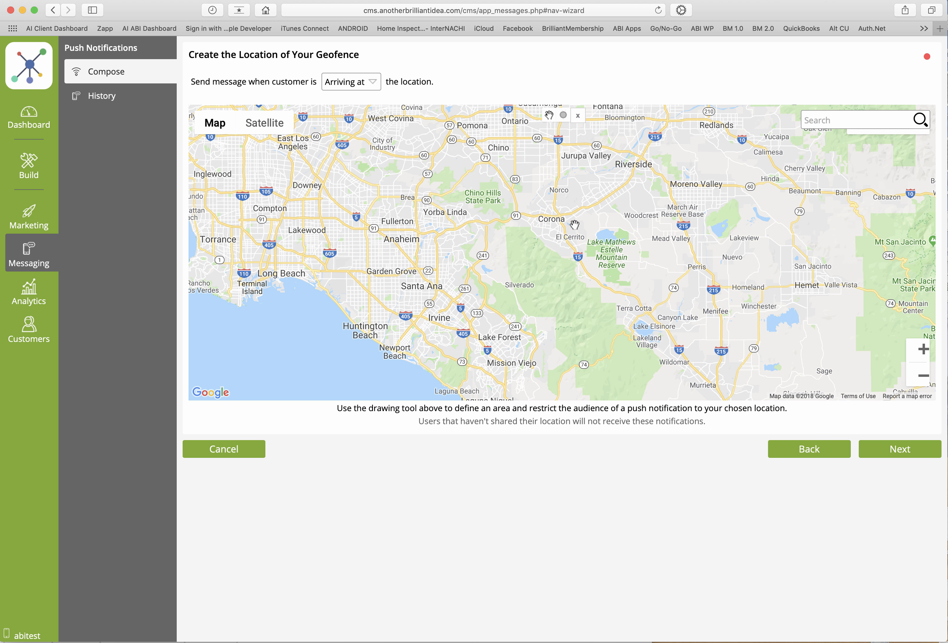
Draw a circular geofence near Corona on the map, then reduce it and center it on the city
double_click(560, 223)
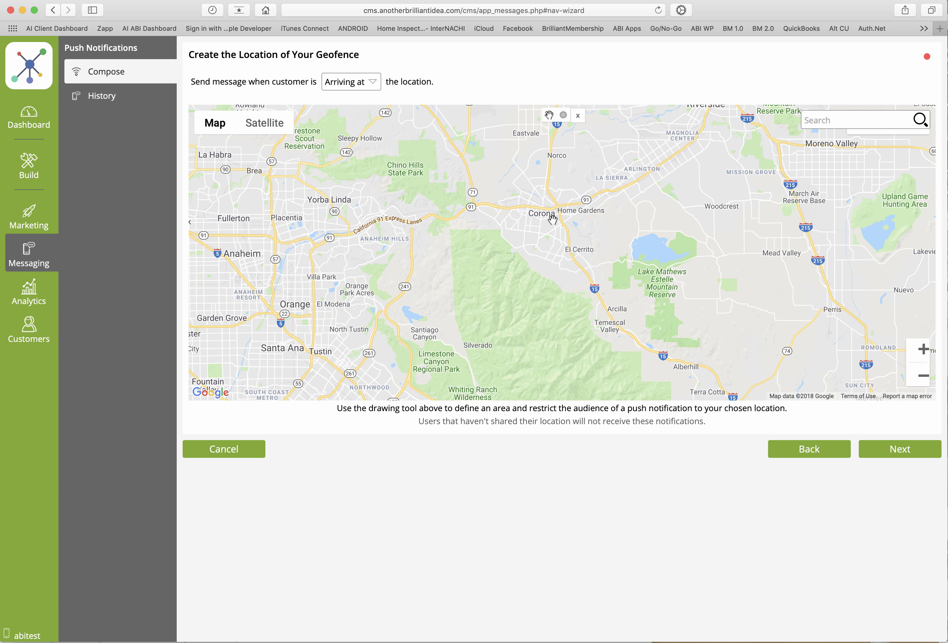
double_click(551, 219)
double_click(535, 211)
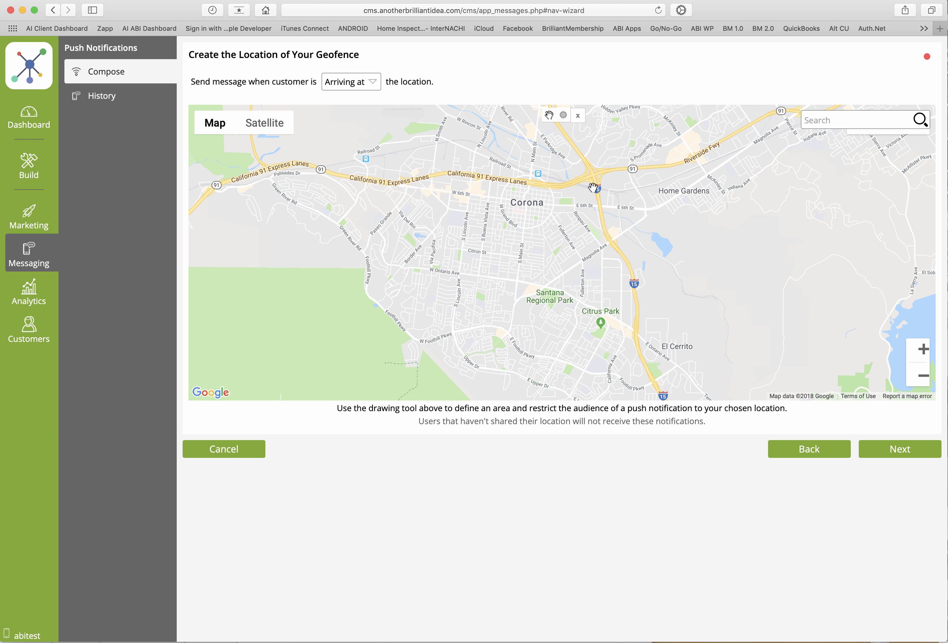
left_click(564, 119)
left_click(514, 181)
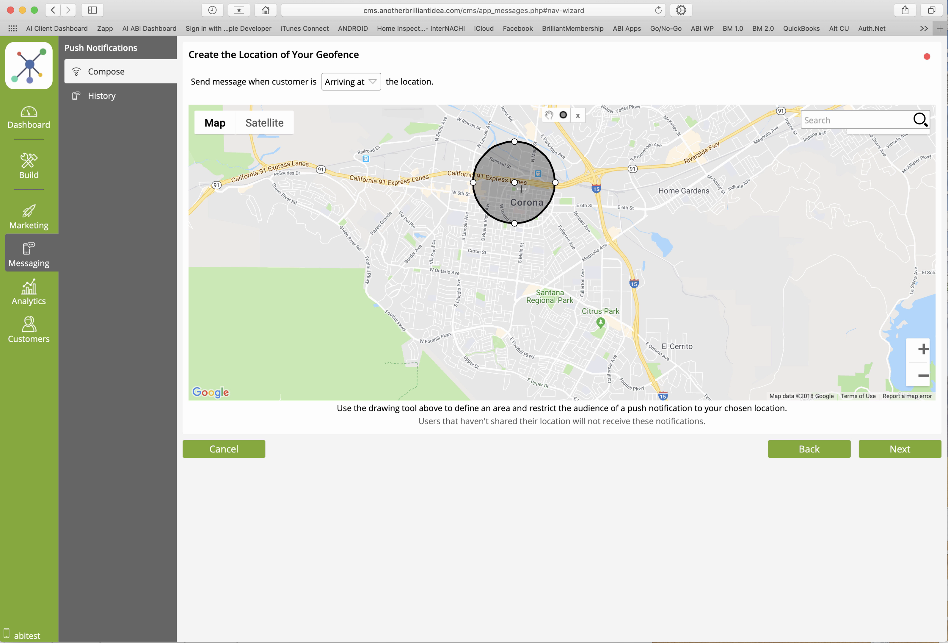
left_click(549, 115)
mouse_move(527, 176)
left_mouse_down()
mouse_move(533, 195)
mouse_move(531, 163)
mouse_move(530, 177)
left_mouse_up()
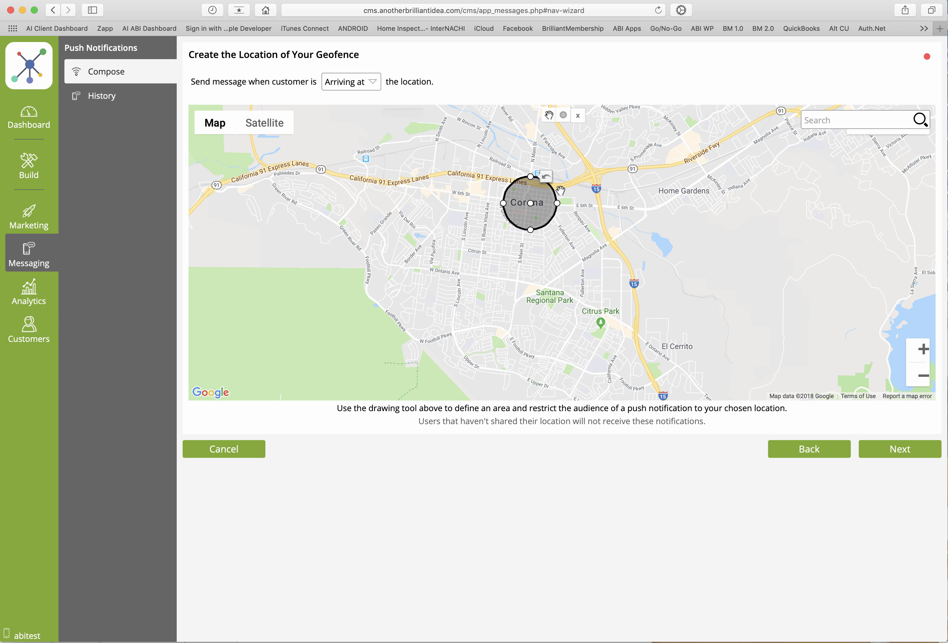
Draw a second circular geofence east of Corona and move it onto Home Gardens
left_click(563, 116)
left_click_drag(656, 174, 675, 198)
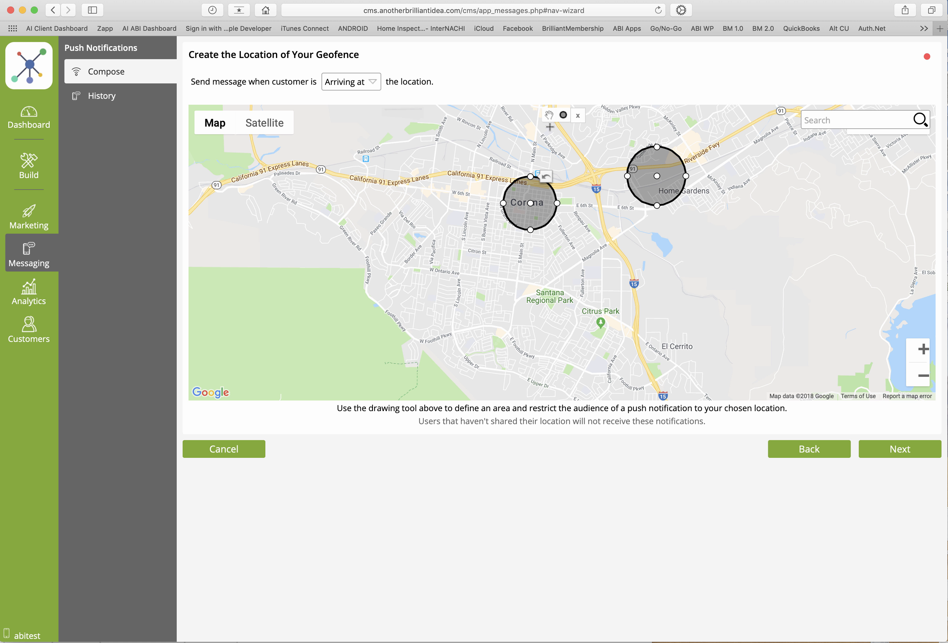
left_click_drag(657, 176, 684, 192)
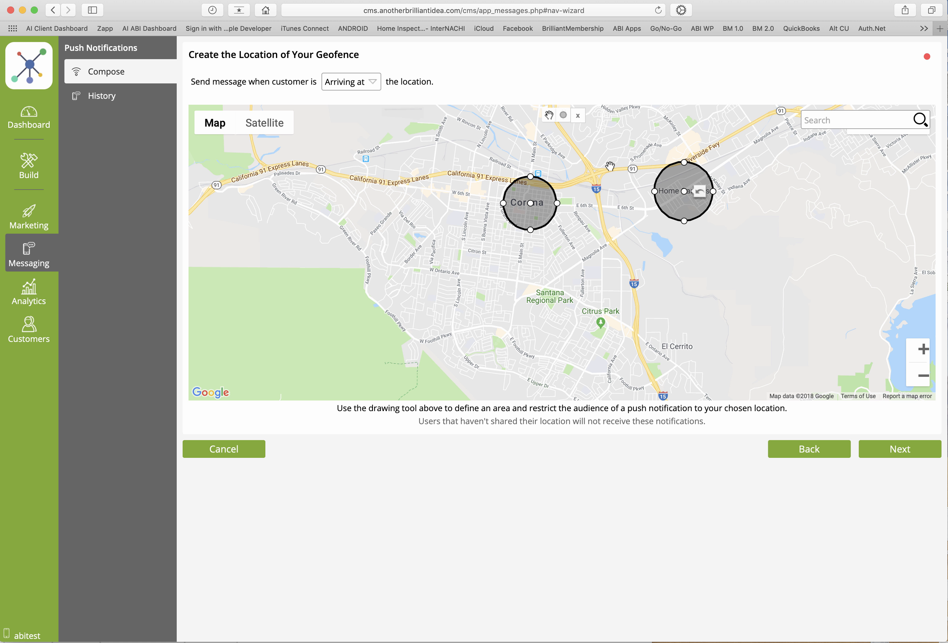
Delete the geofence circles over Home Gardens and Corona from the map
left_click(579, 116)
left_click(690, 181)
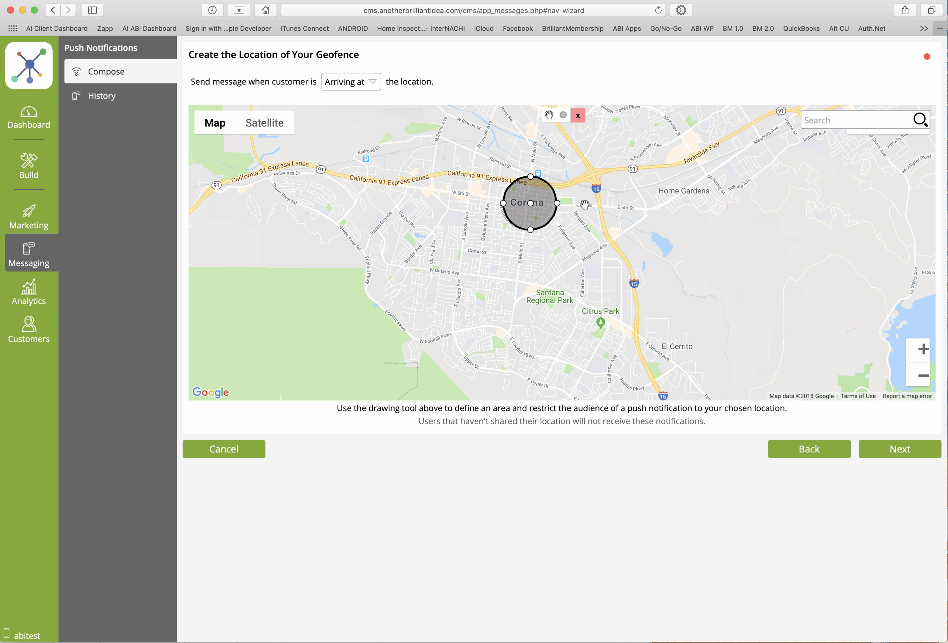
left_click(537, 199)
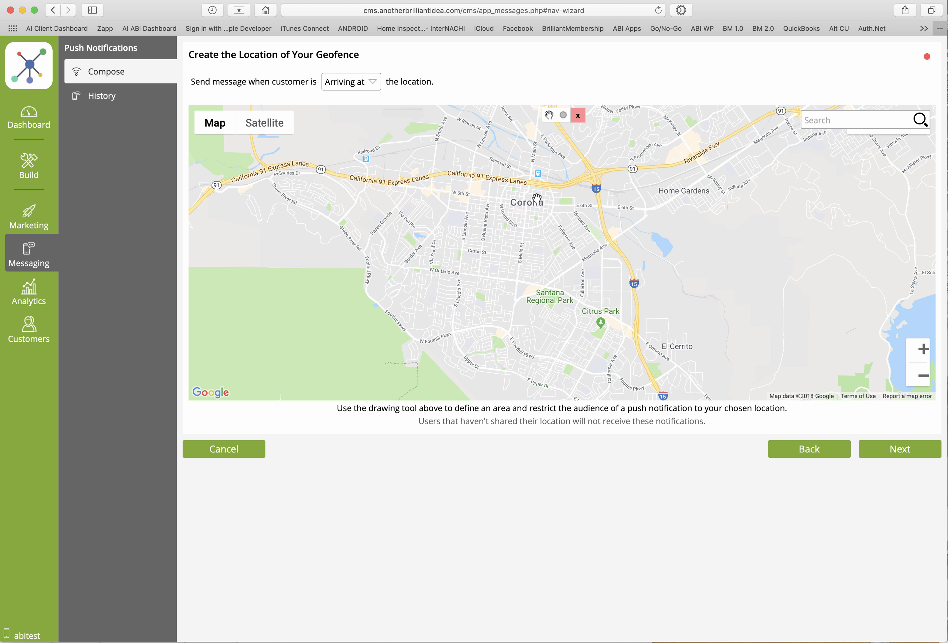
Draw a new circular geofence over Corona and position it on the city center
left_click(563, 115)
mouse_move(513, 181)
left_mouse_down()
mouse_move(535, 181)
mouse_move(521, 190)
mouse_move(532, 210)
left_mouse_up()
left_click(549, 116)
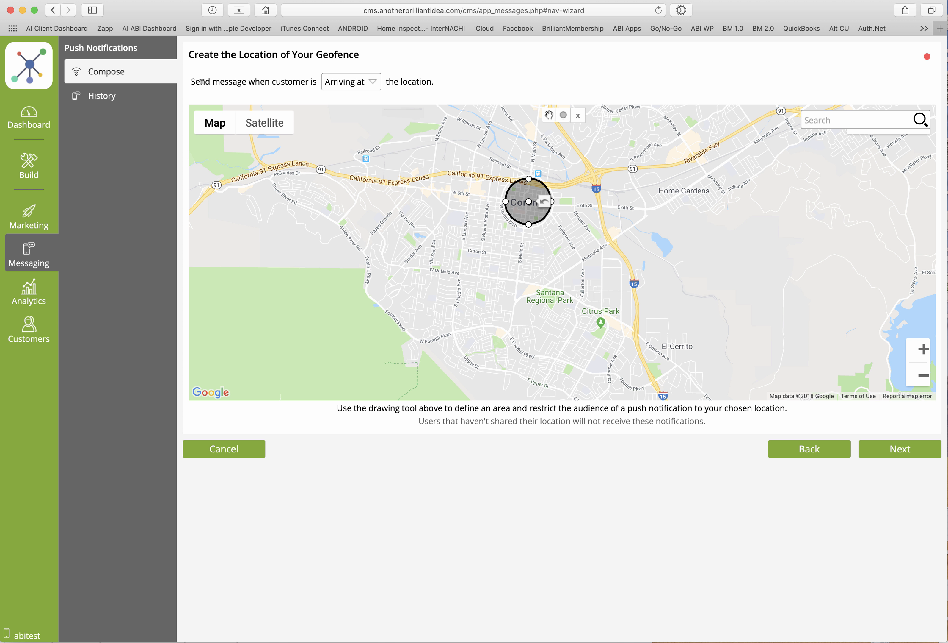
Keep the geofence trigger as Arriving at, show the map as satellite imagery and continue to the message page
left_click(344, 83)
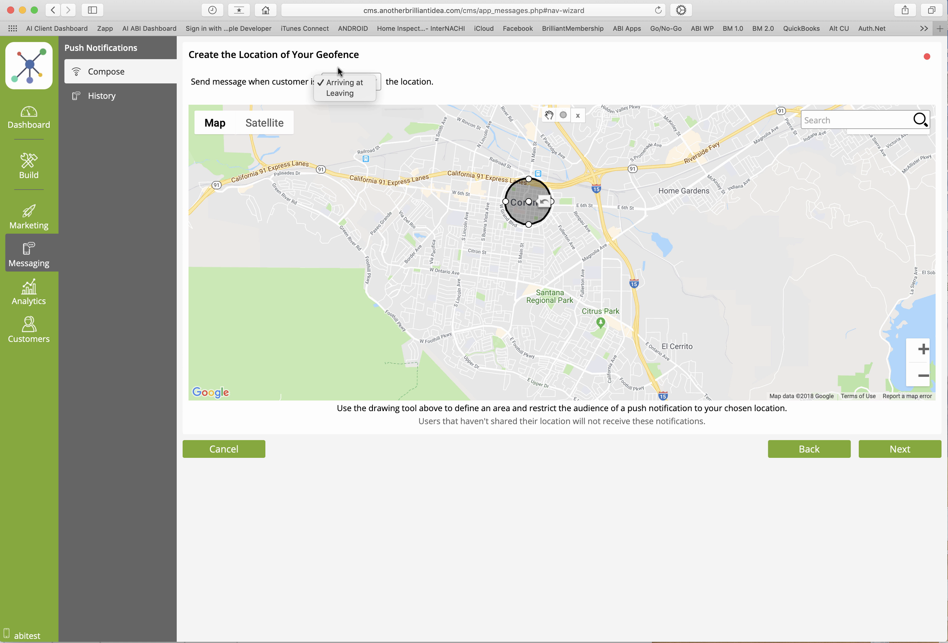
left_click(420, 69)
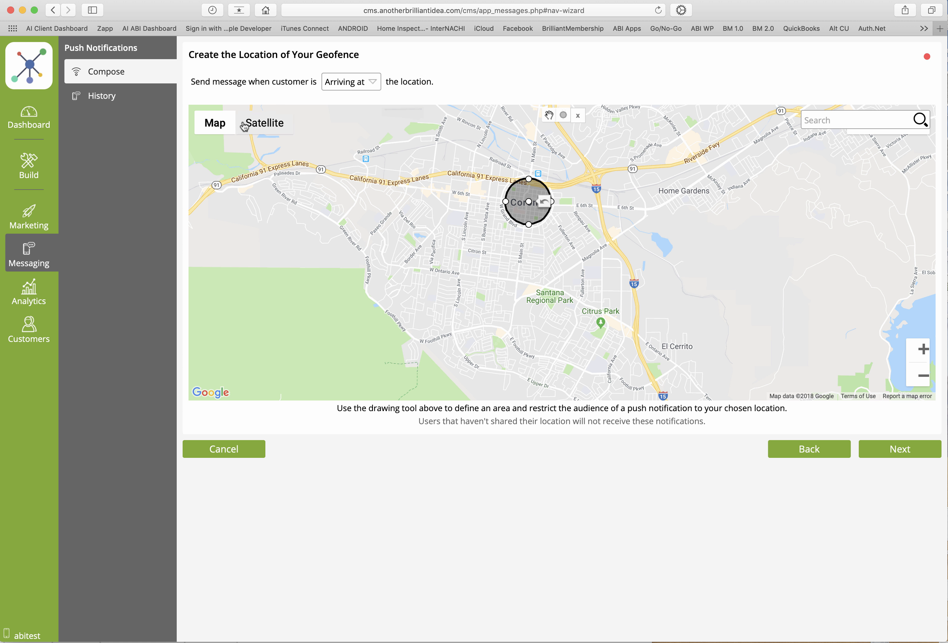
left_click(258, 125)
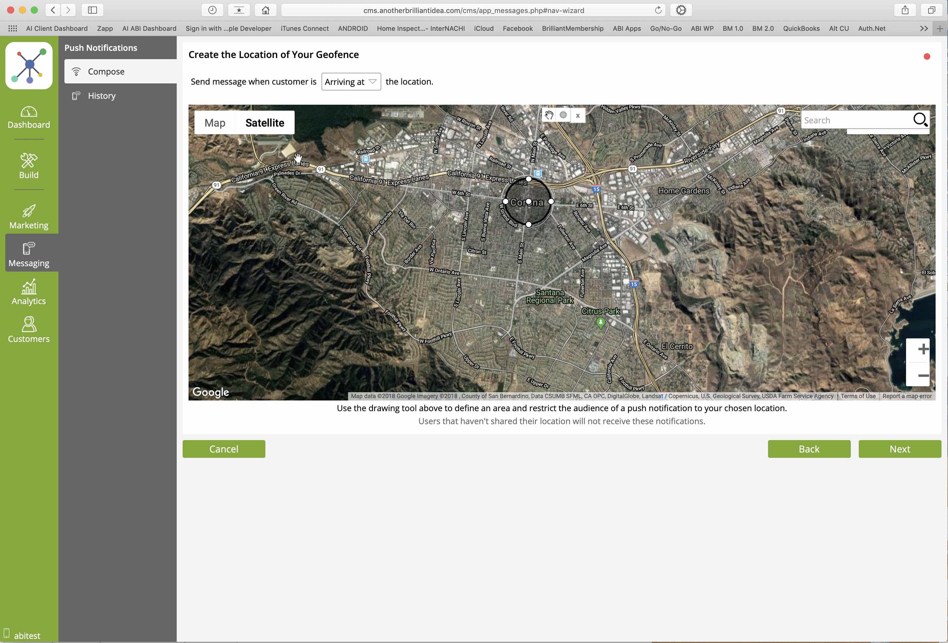
left_click(893, 451)
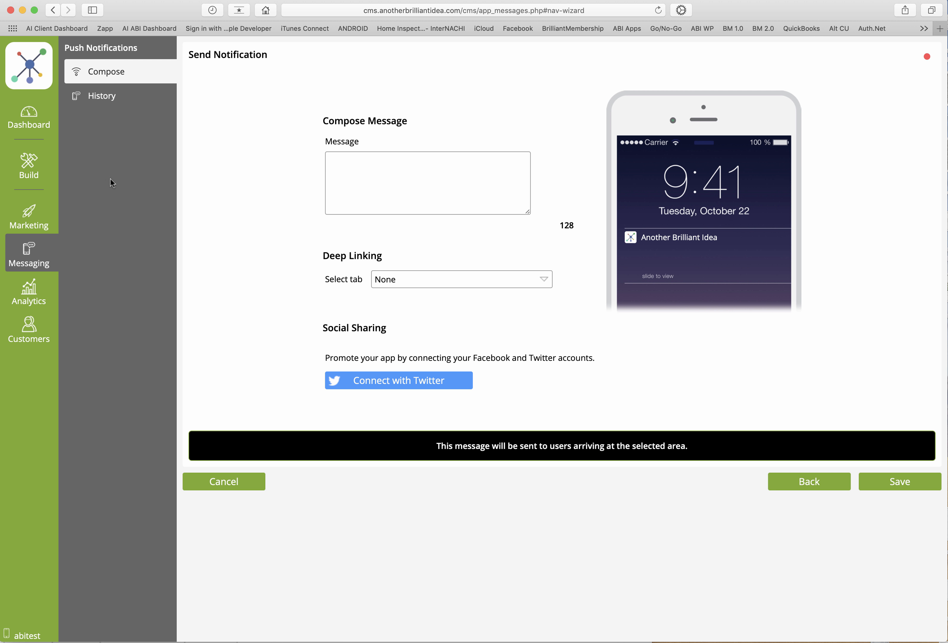
Preview the app from its Content settings and look through all the entries in its side menu
mouse_move(28, 176)
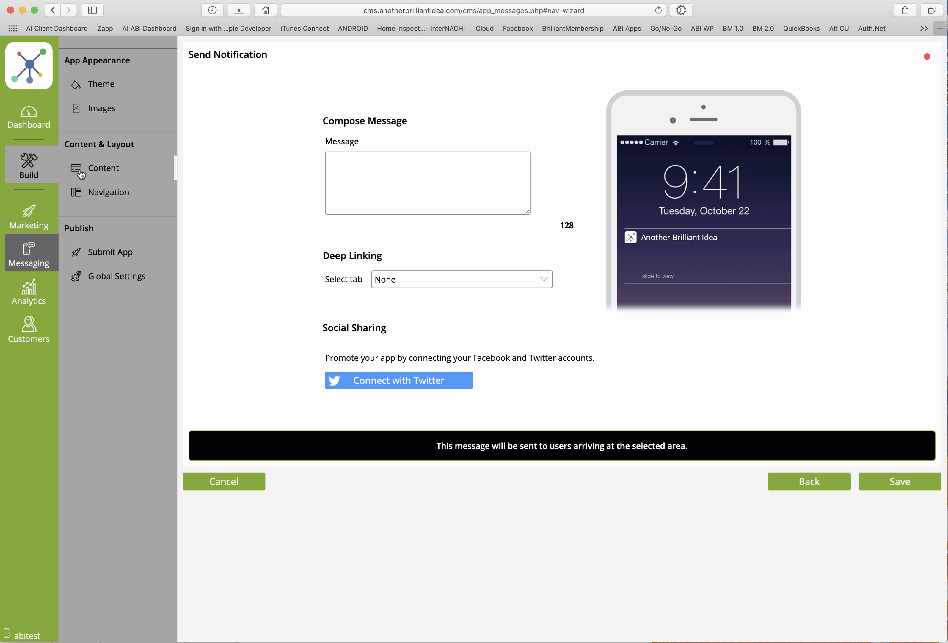
left_click(102, 170)
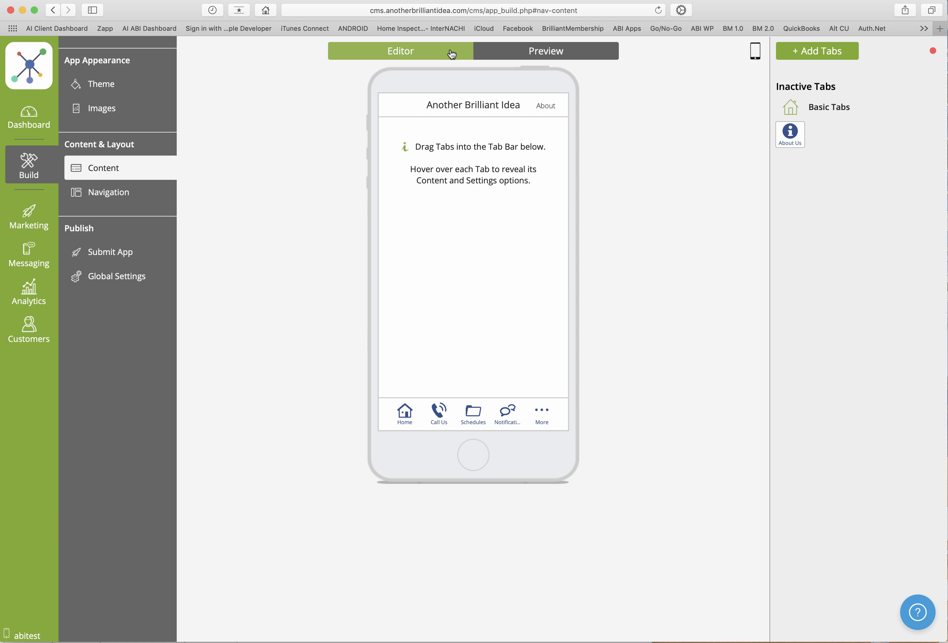
left_click(525, 49)
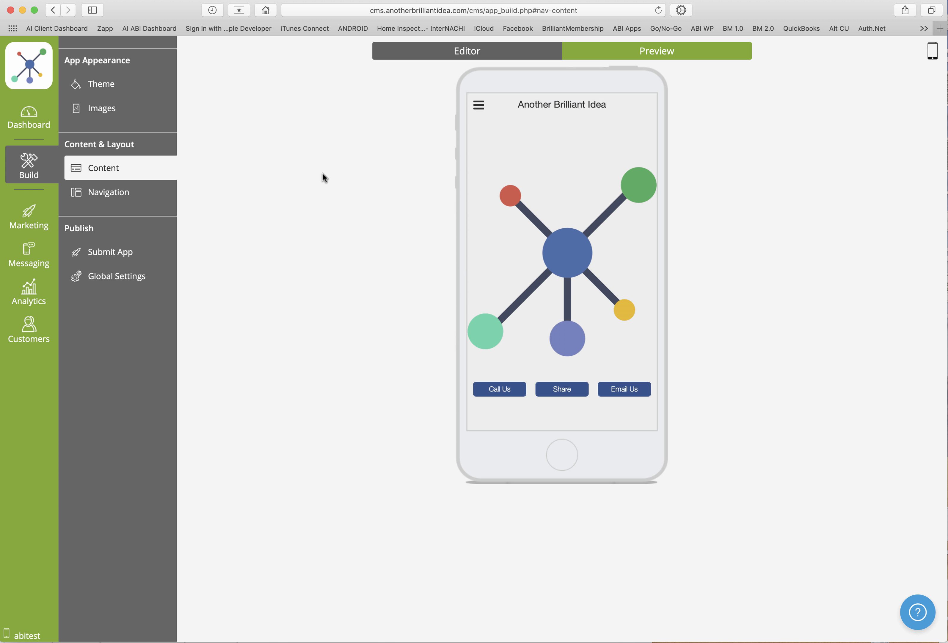
left_click(479, 107)
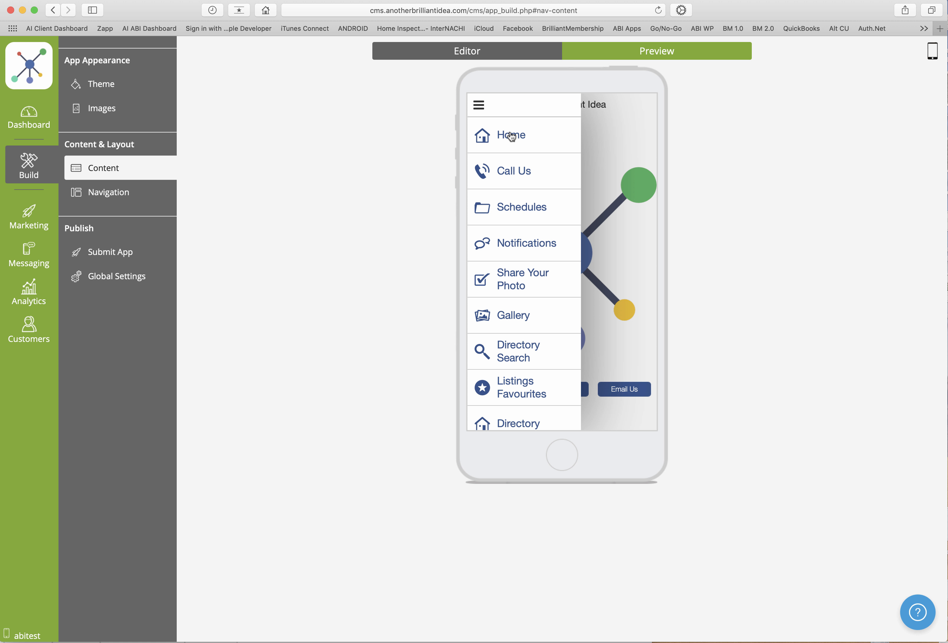
scroll(523, 369, "down", 3)
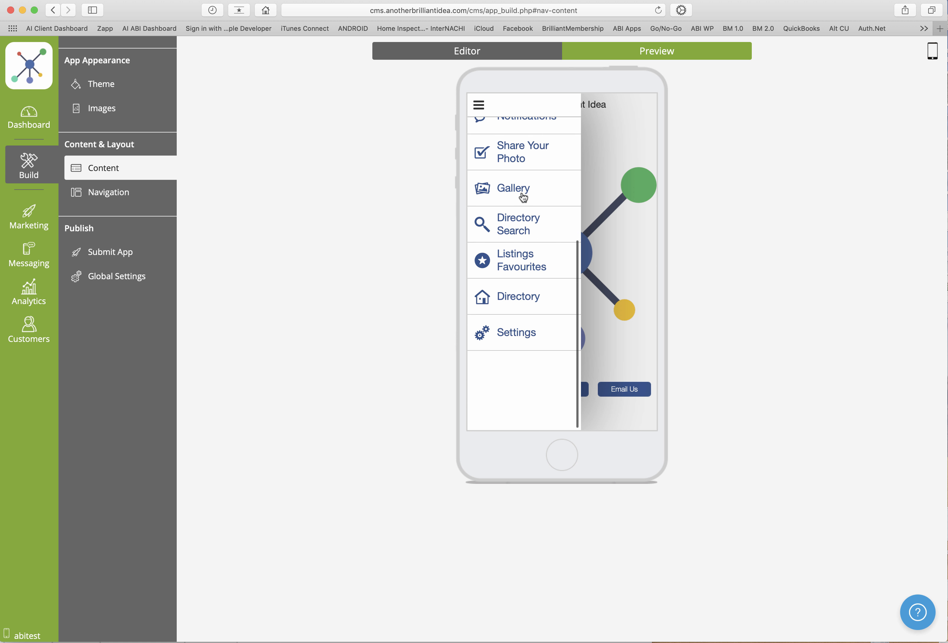
left_click(480, 105)
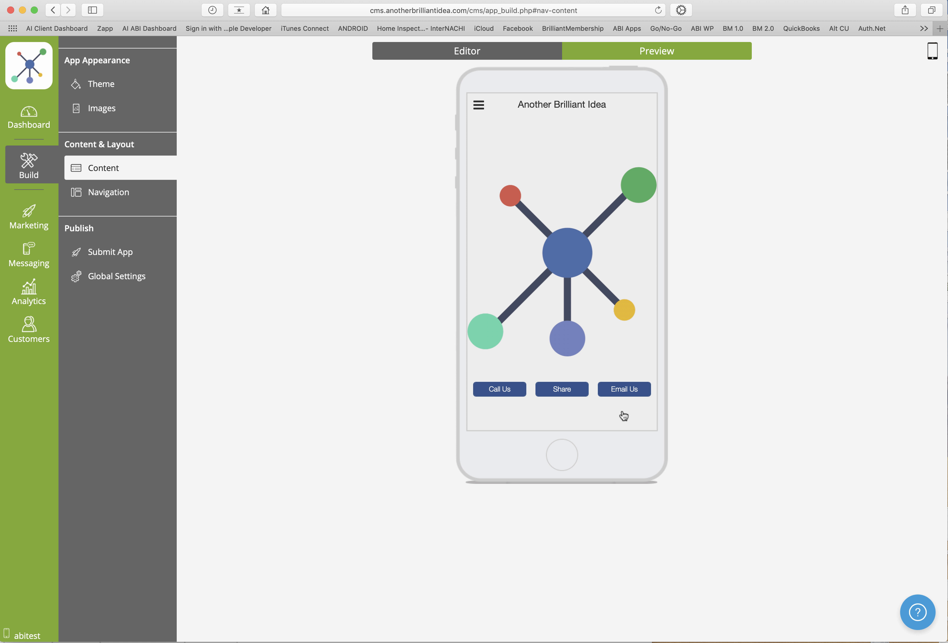
Set the app's navigation type to Tab Bar and preview the extra tabs listed under More
left_click(108, 195)
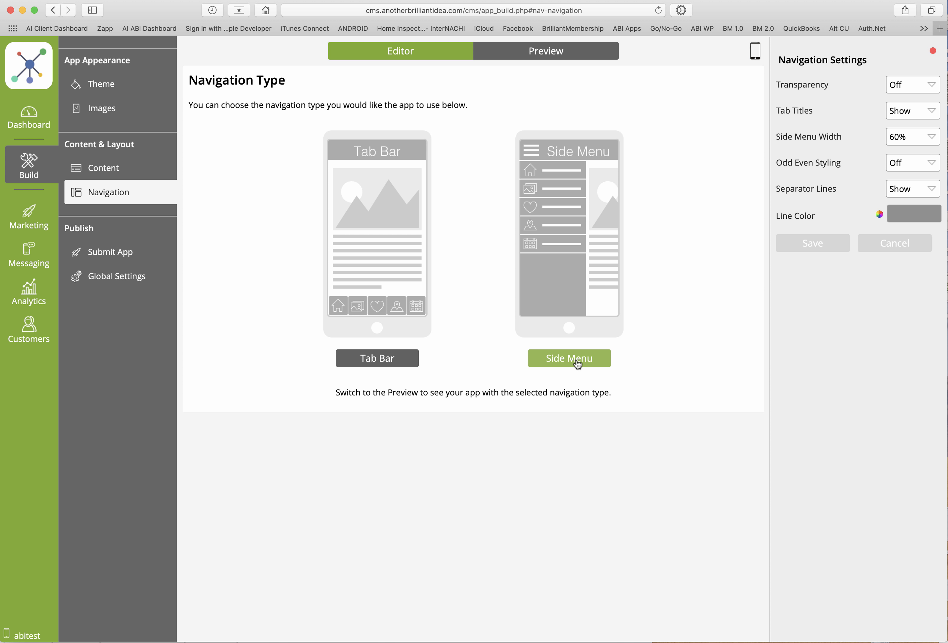
left_click(373, 361)
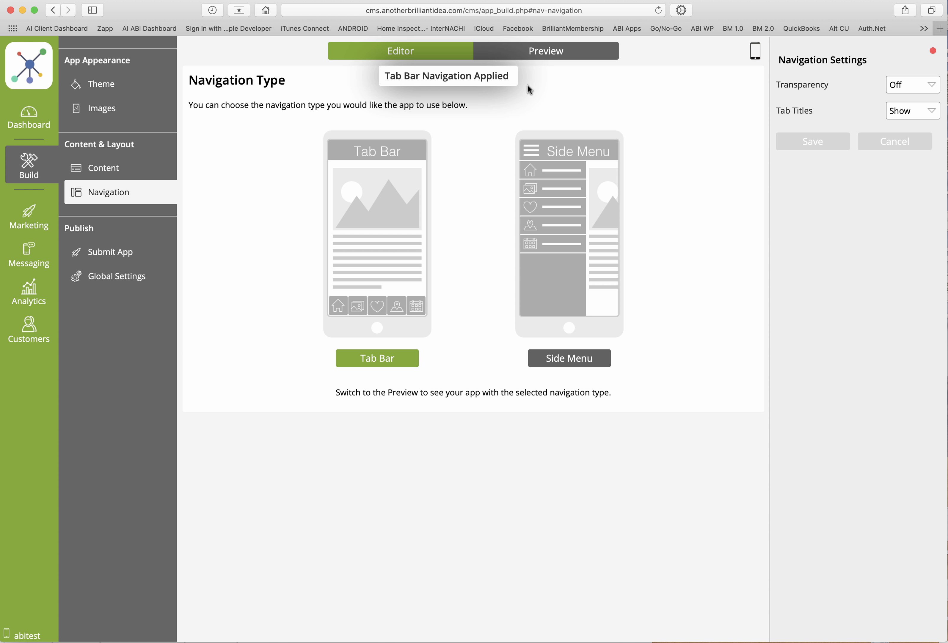
left_click(535, 58)
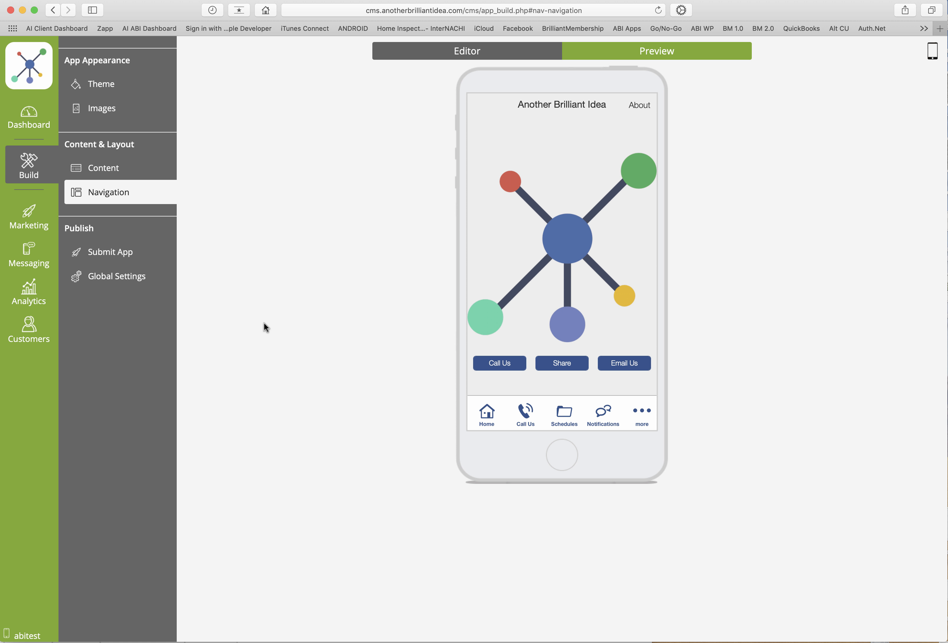
left_click(645, 415)
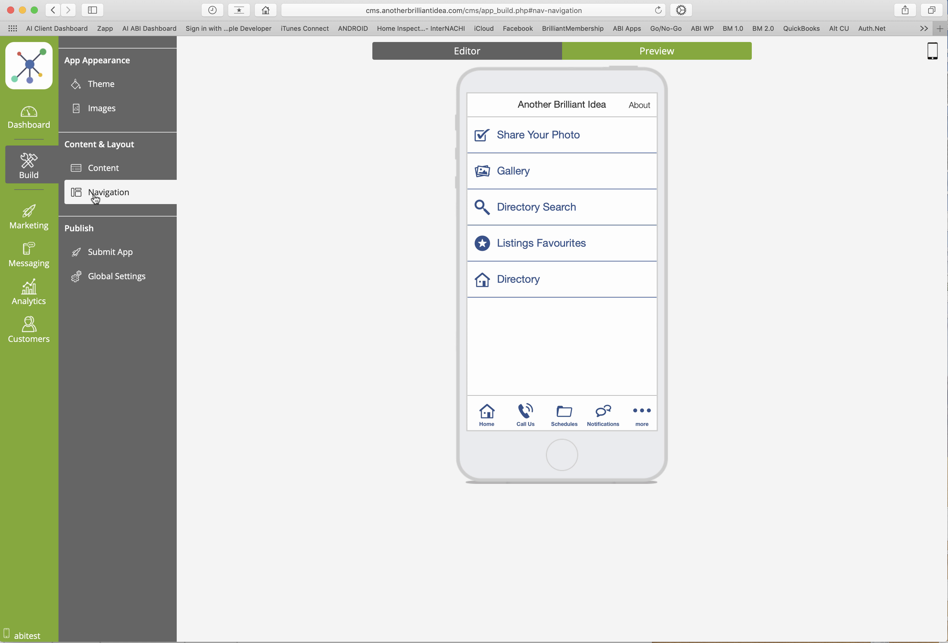
Set the navigation type back to Side Menu and preview the entries in the app's menu
left_click(434, 55)
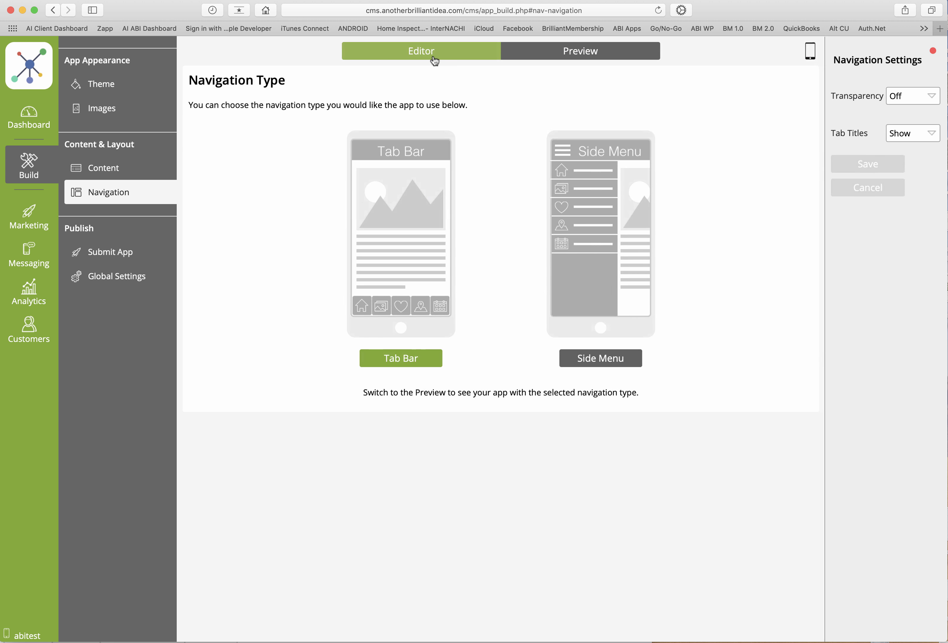
left_click(576, 362)
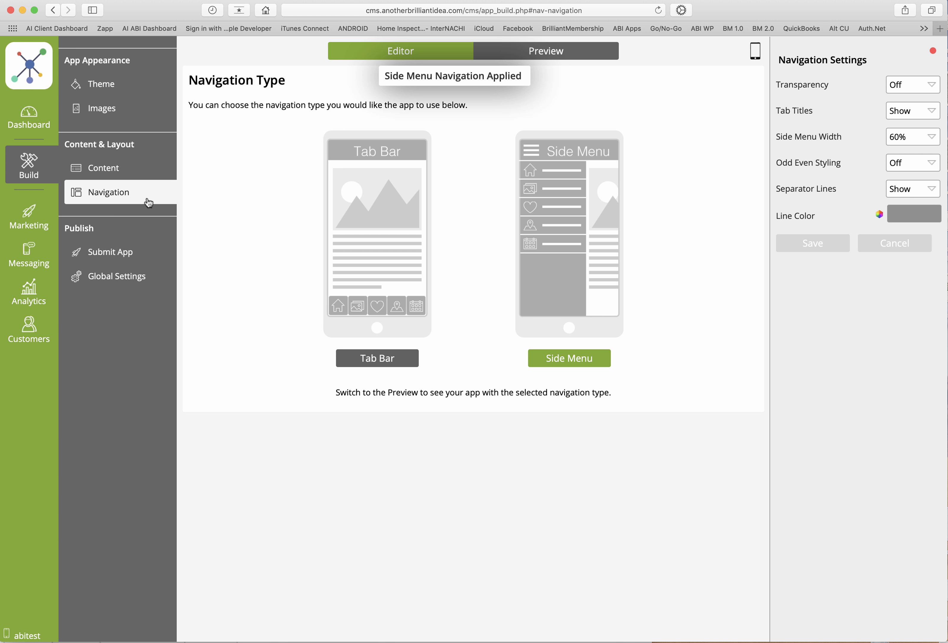
left_click(498, 57)
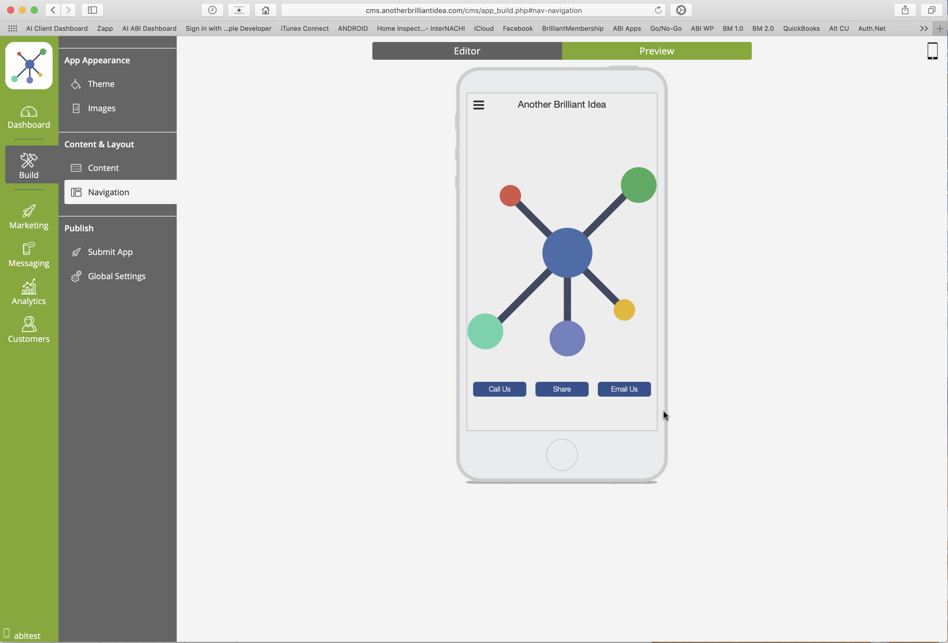
left_click(479, 107)
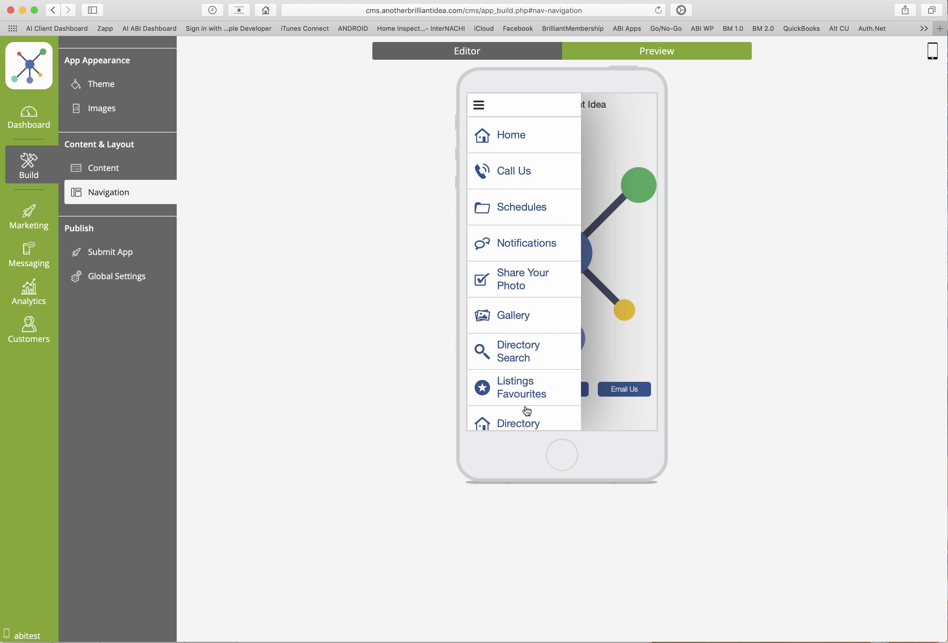
left_click_drag(526, 411, 526, 373)
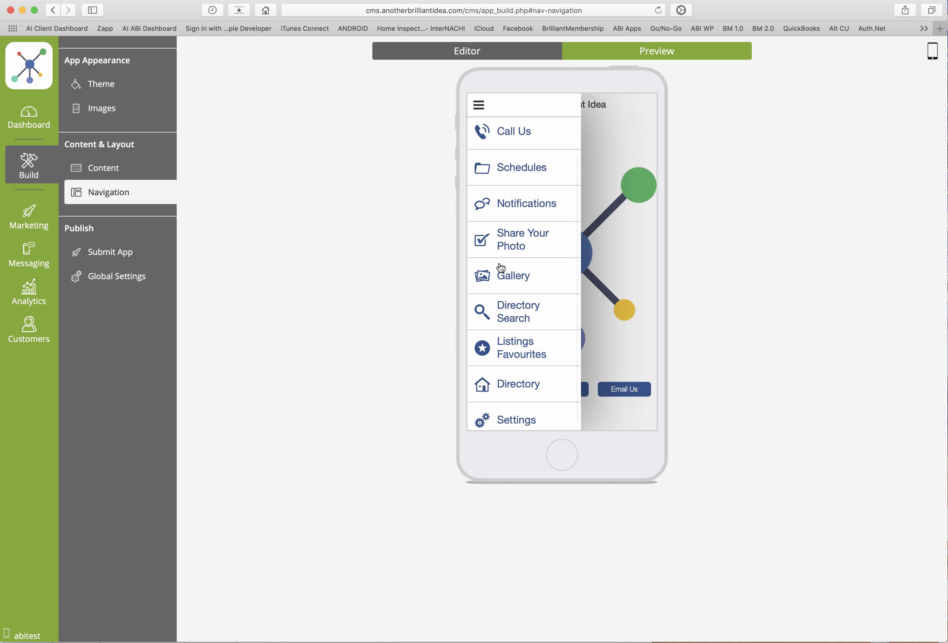
left_click(478, 105)
Return to editing the app's content and open the tab list management for the More tab
left_click(473, 56)
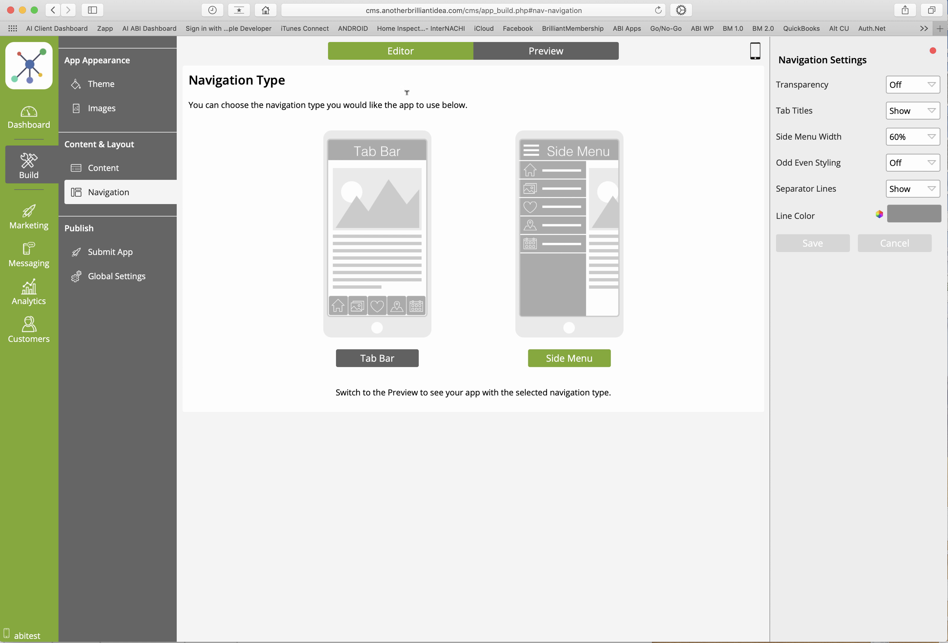
left_click(116, 170)
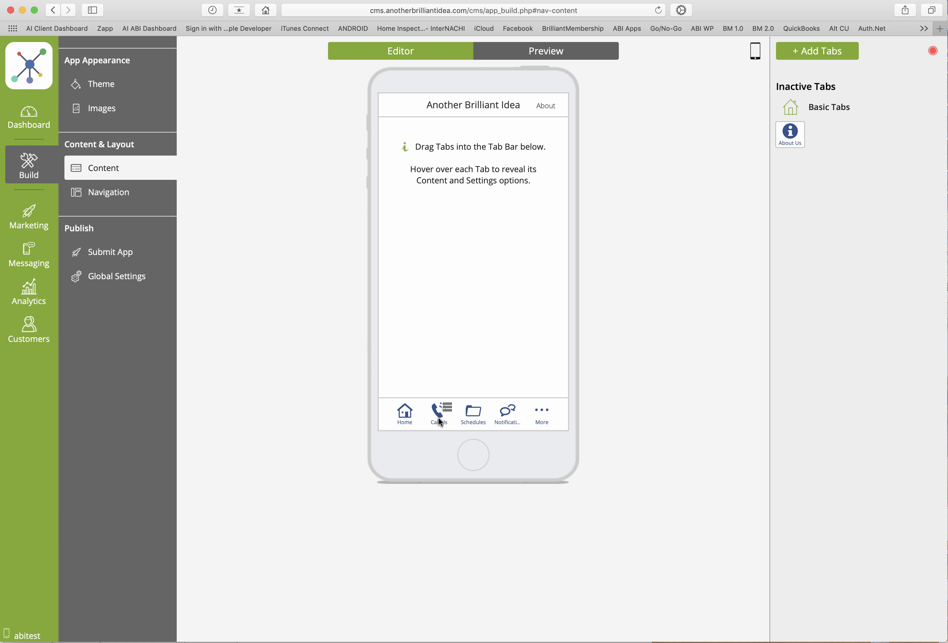
mouse_move(542, 422)
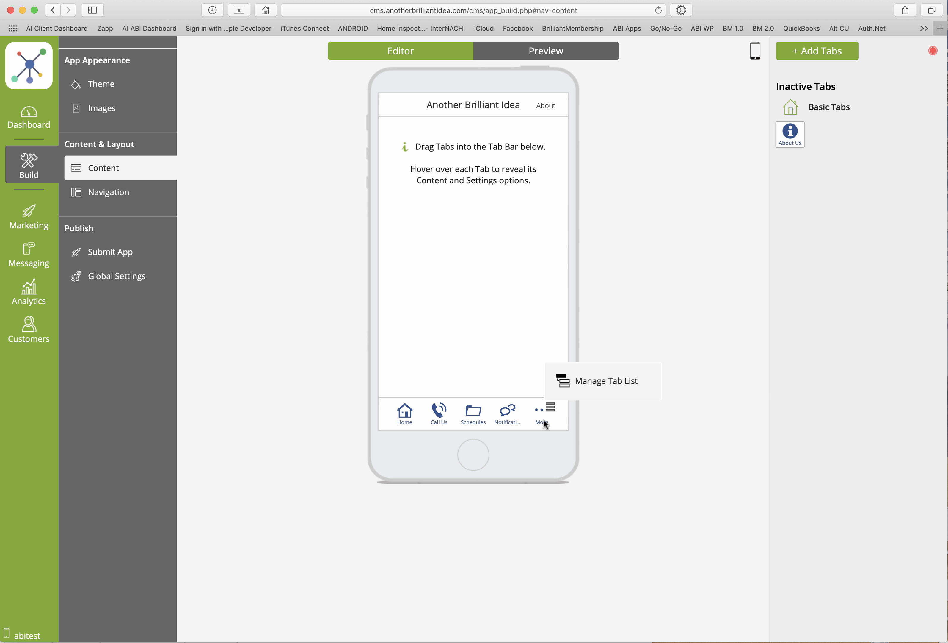
left_click(578, 383)
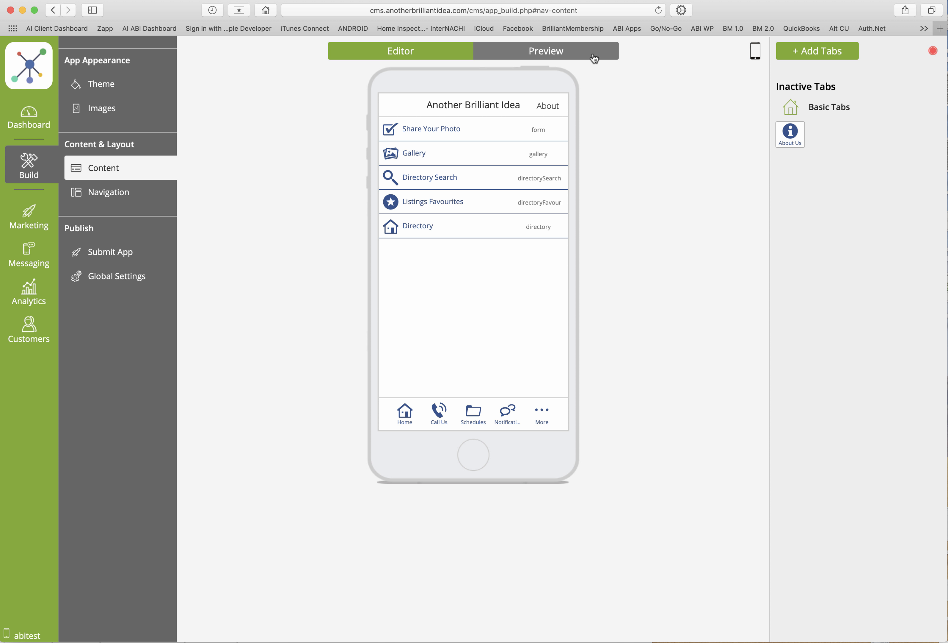
Preview the app with its side menu open and return to editing its content
left_click(565, 54)
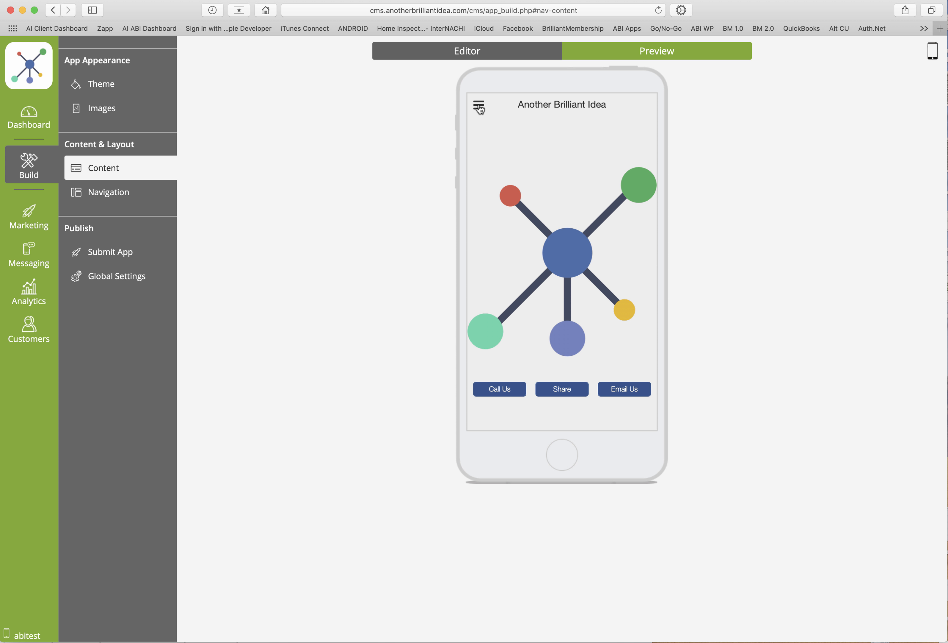
left_click(479, 106)
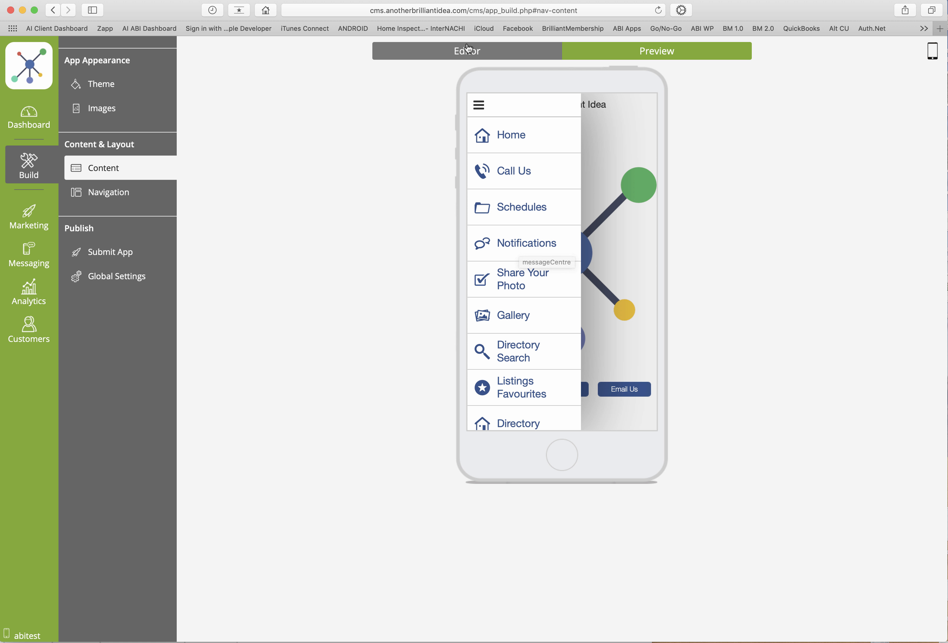
left_click(466, 53)
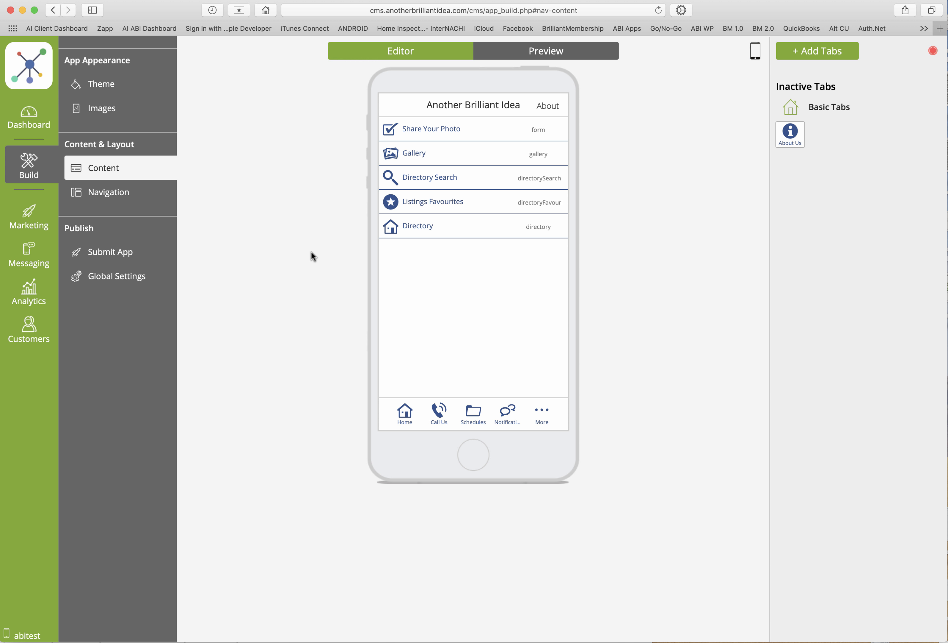
Add an App Structure tab to the app with the title Monday Message and continue to its content
left_click(808, 52)
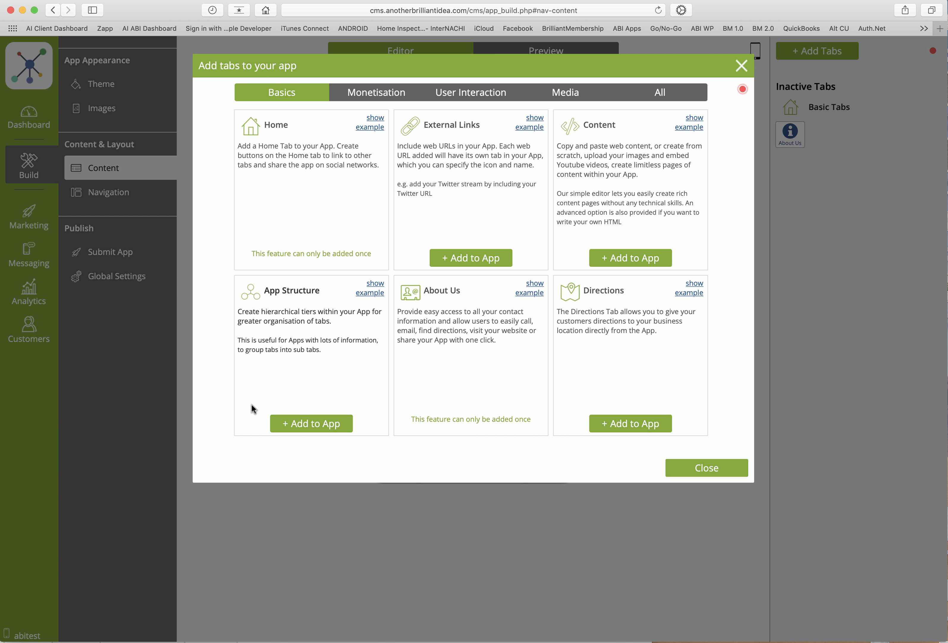
left_click(310, 424)
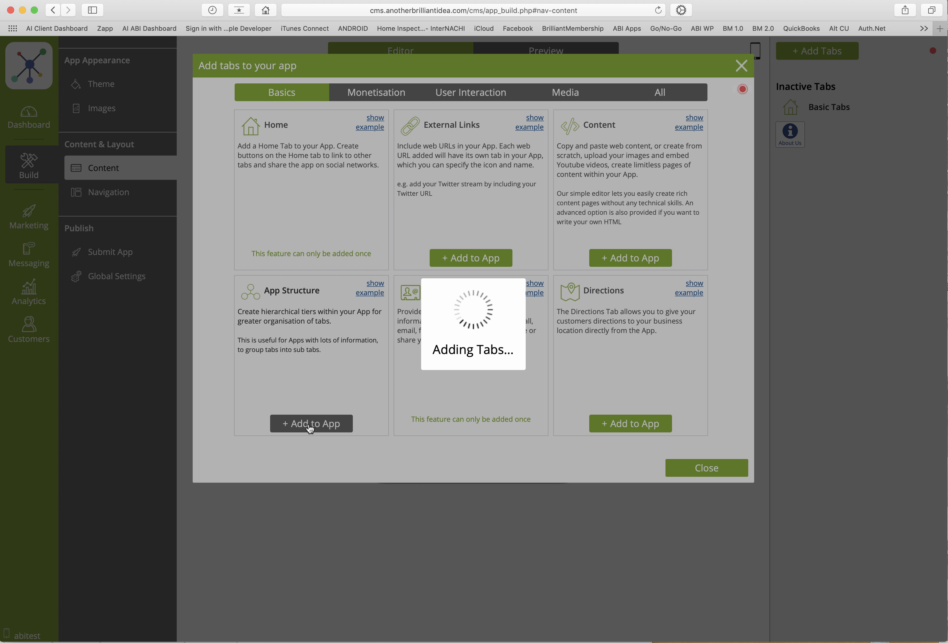
type("MessageMonday")
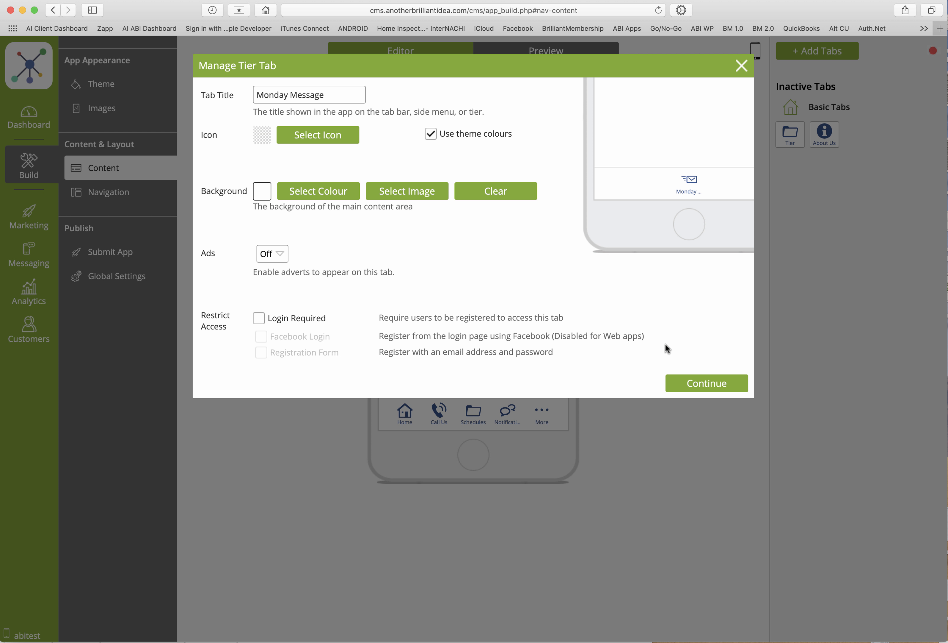
left_click(692, 385)
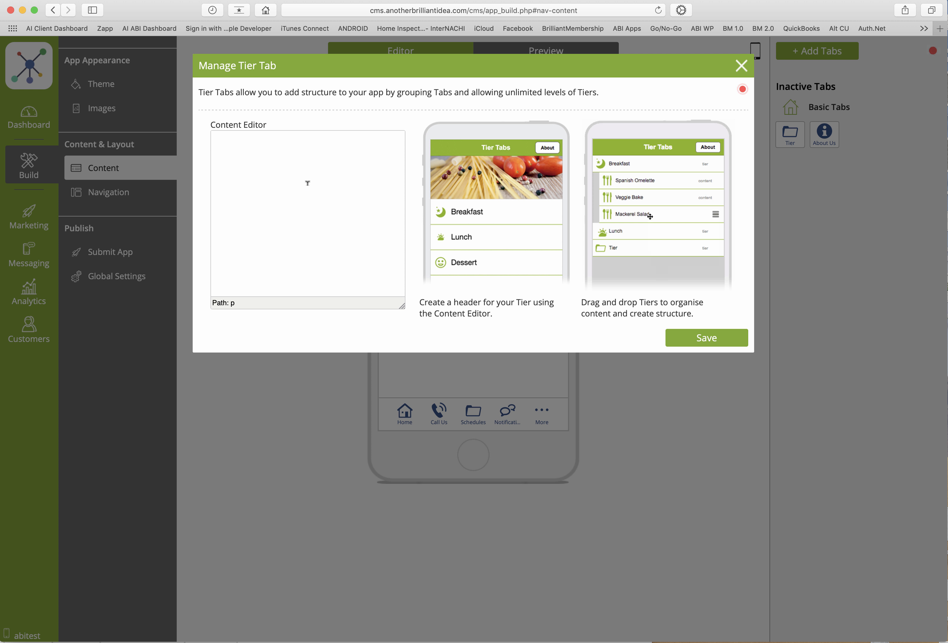
Enter the greeting "Hi there," as the opening header text of the Monday Message tier
left_click(292, 168)
type("Hi")
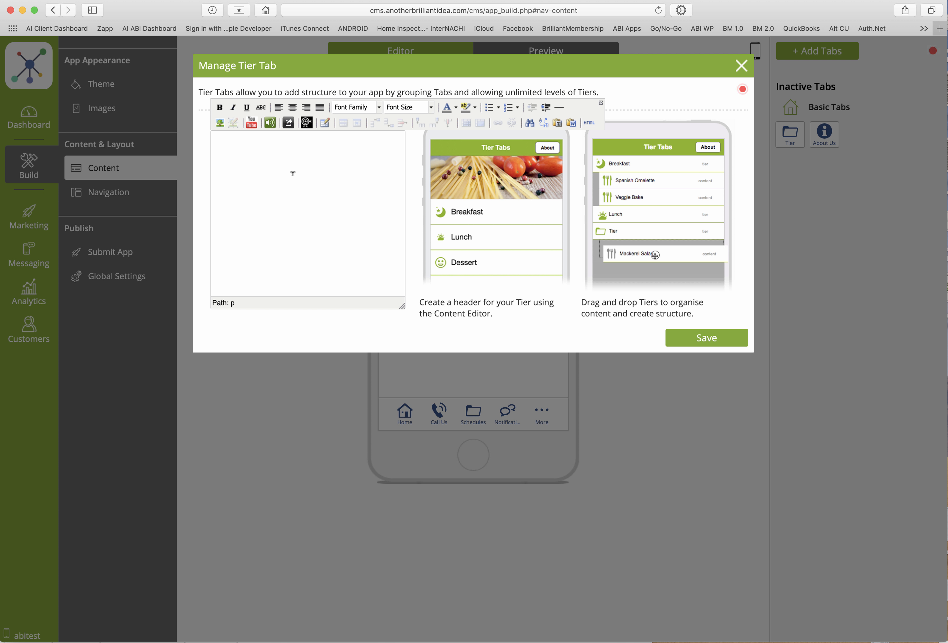
type(" ther")
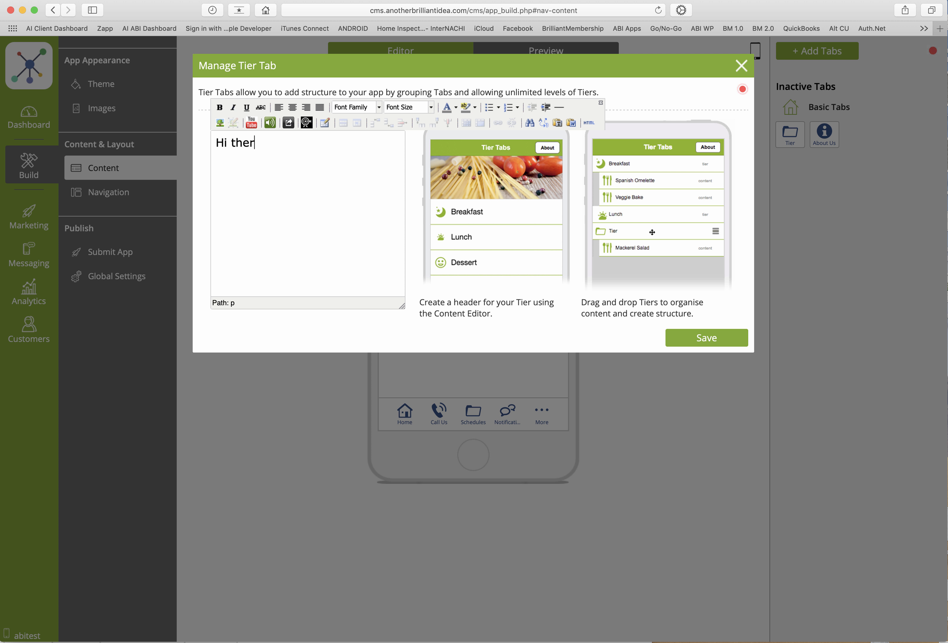
type("e,")
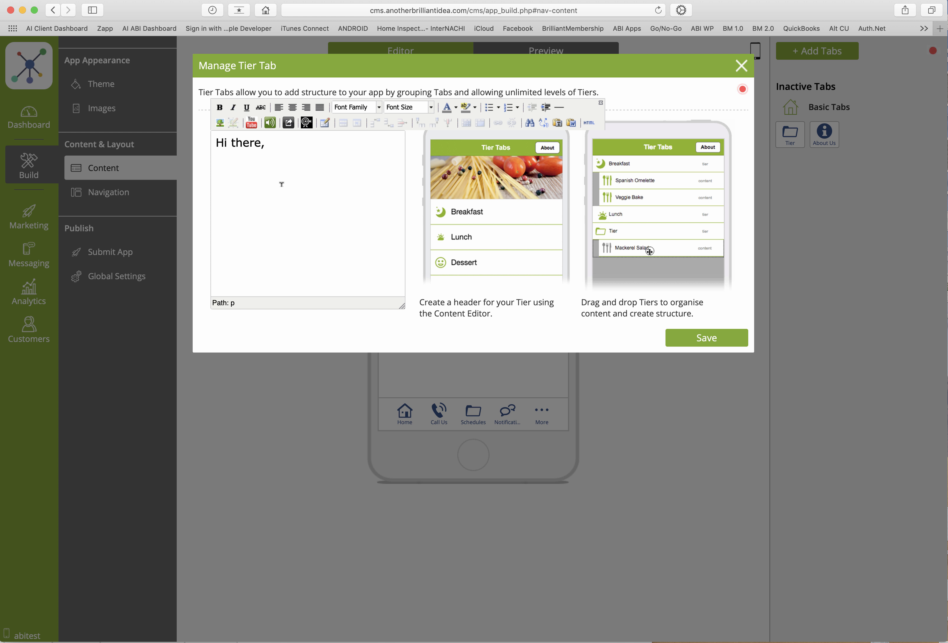
Insert the image dts005facessquaree from the Image Library below the greeting in the tier header
left_click(220, 122)
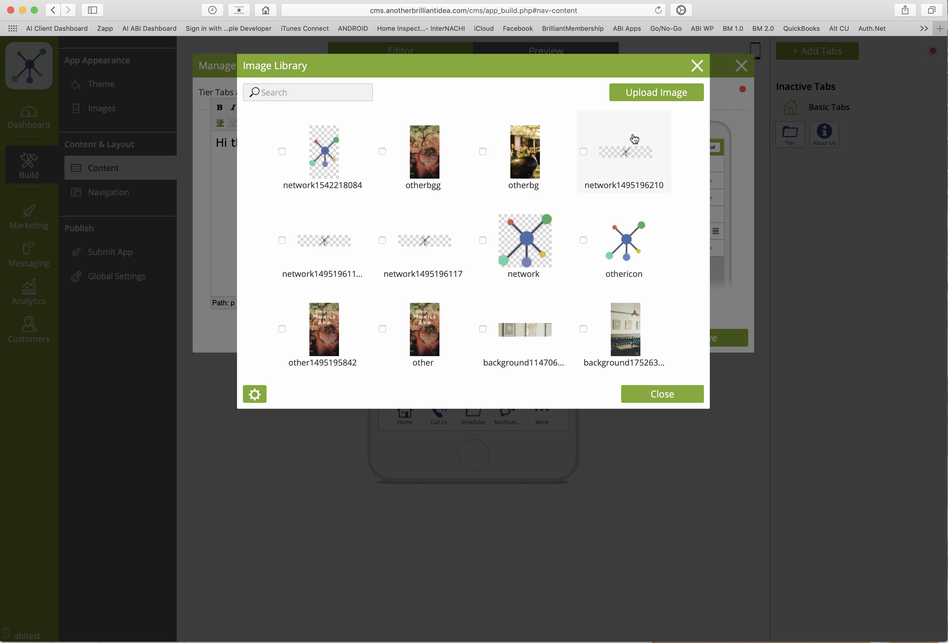
scroll(483, 205, "down", 5)
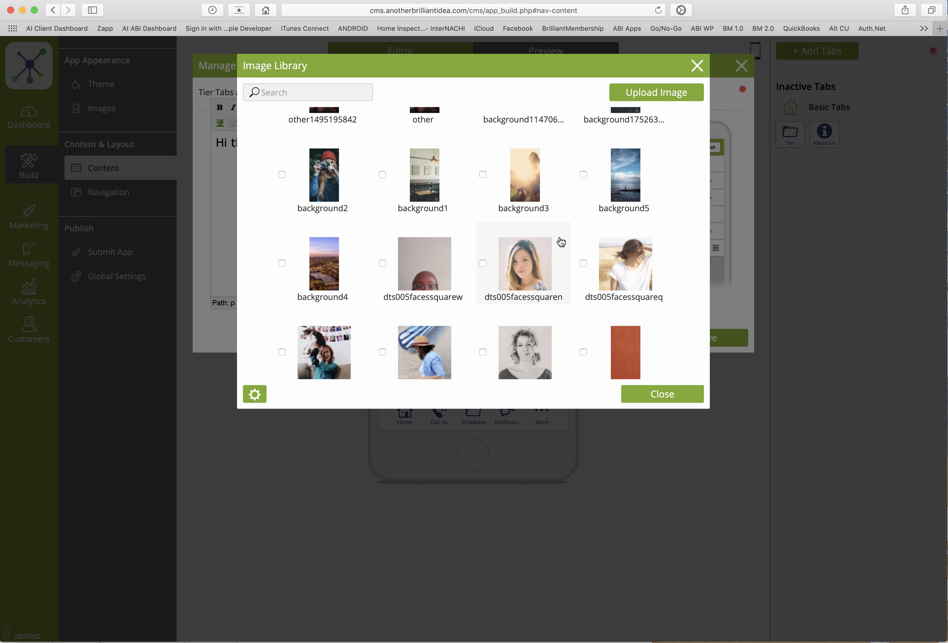
scroll(557, 248, "down", 3)
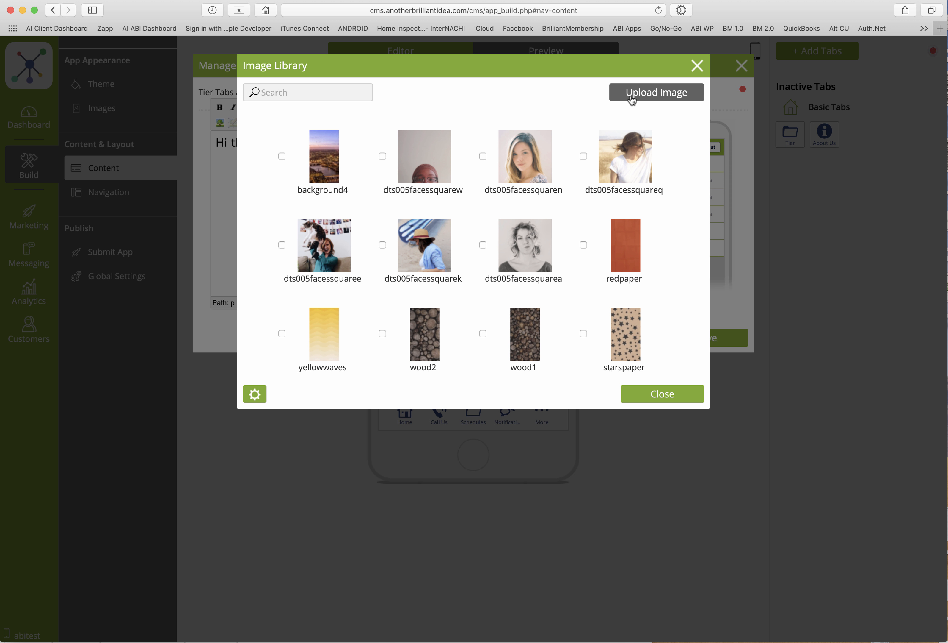
left_click(652, 95)
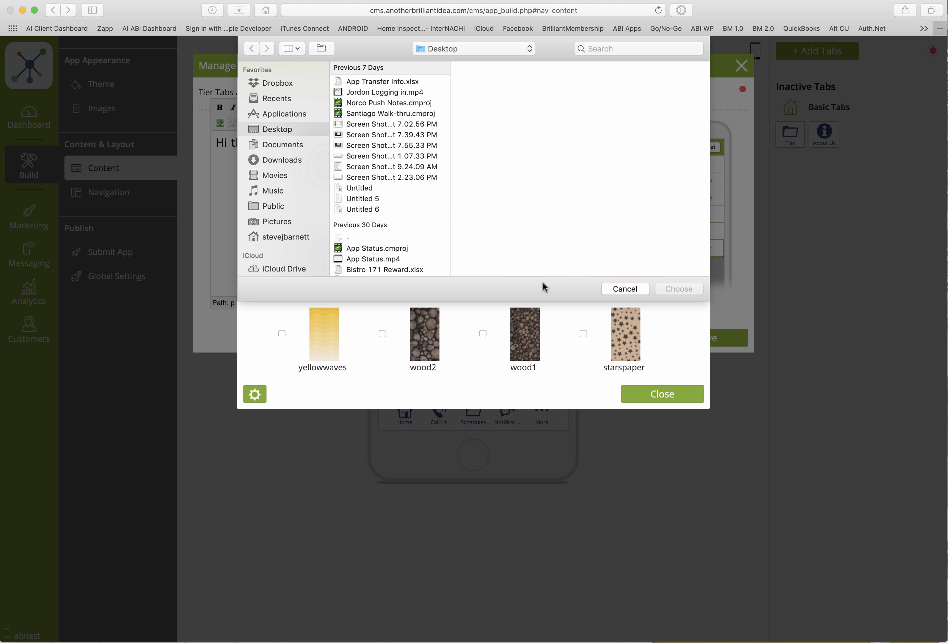
left_click(623, 289)
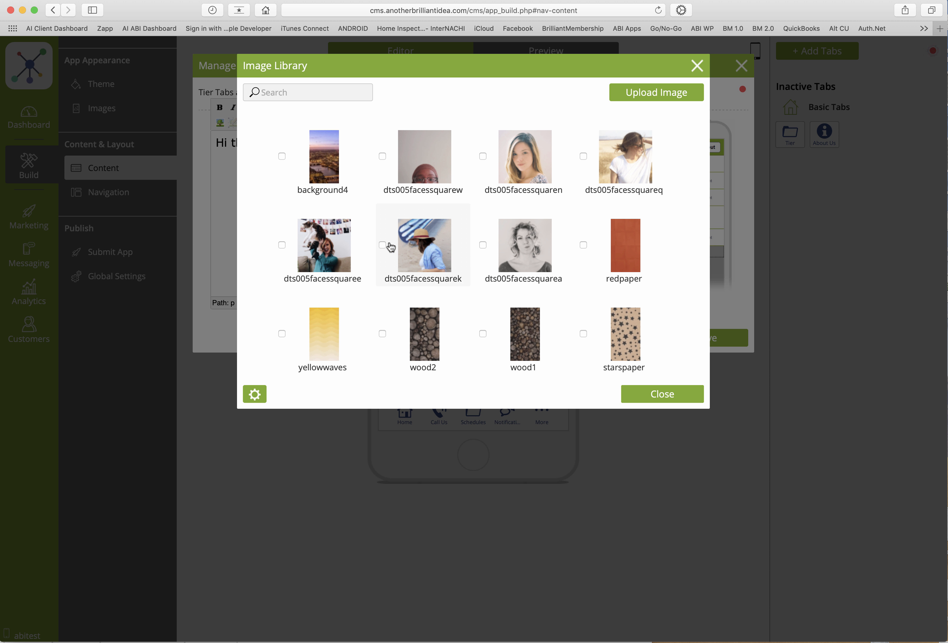
left_click(318, 247)
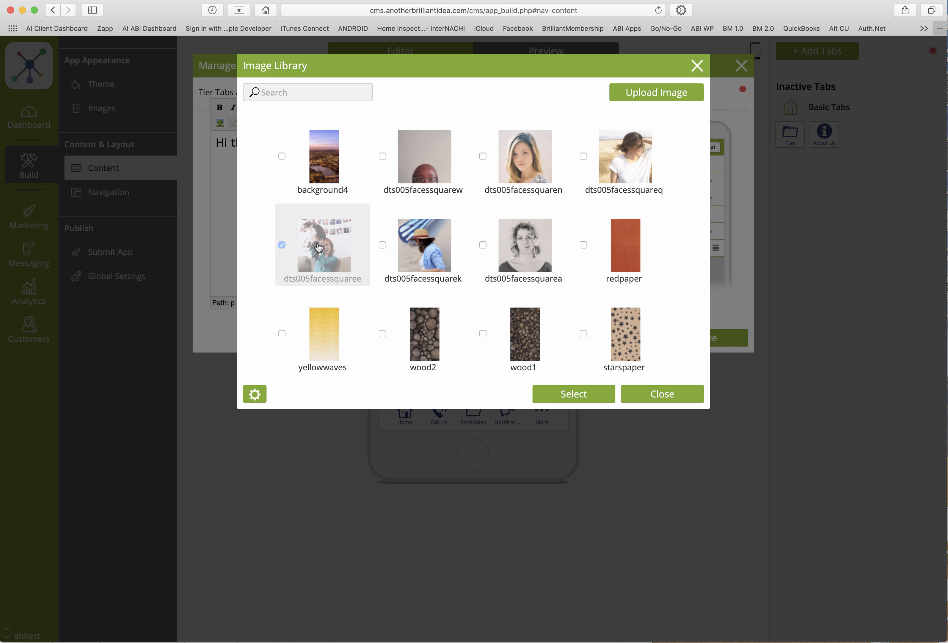
left_click(586, 395)
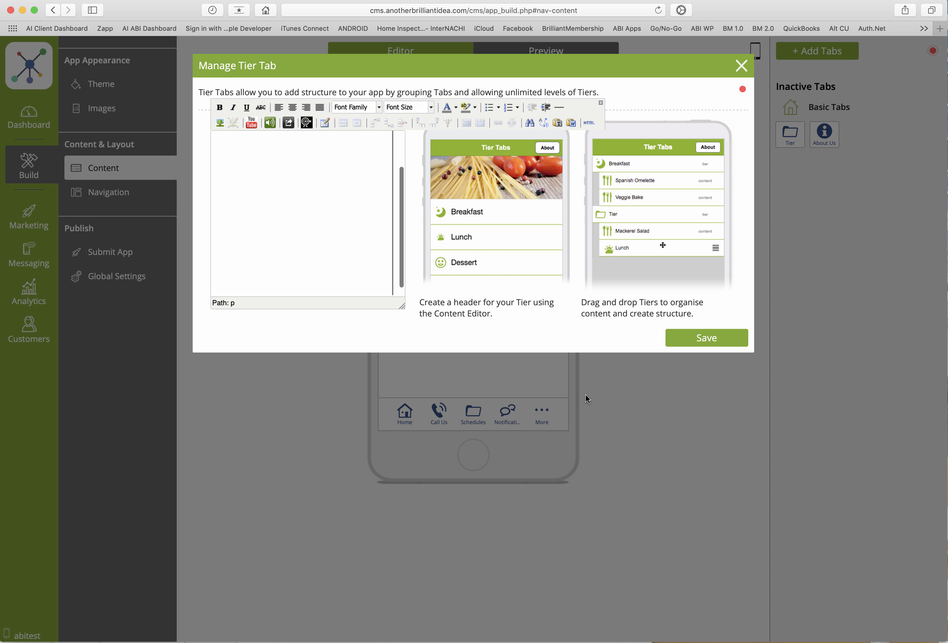
scroll(318, 213, "up", 3)
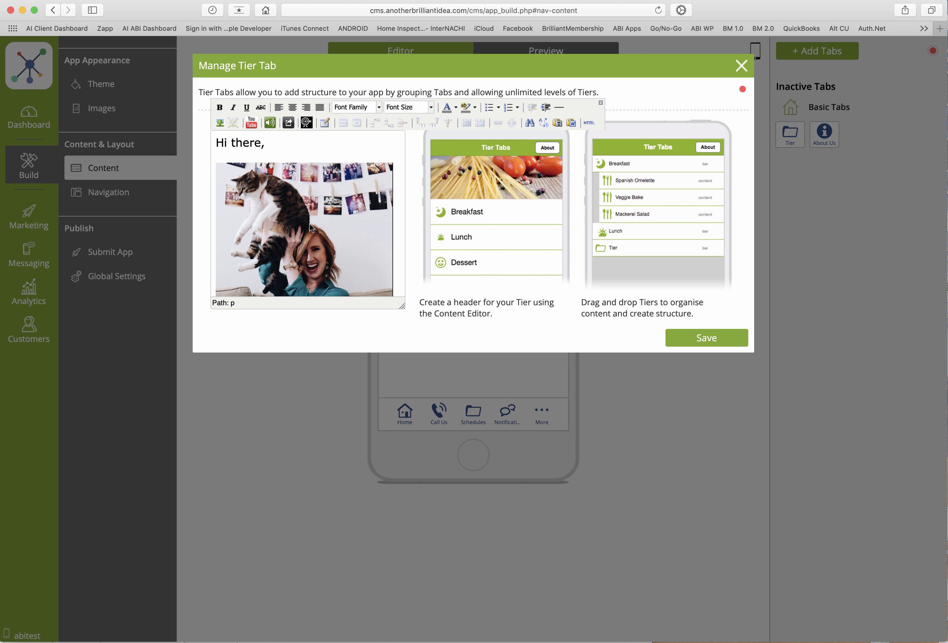
Add the line "Check out this crazy Cat!" beneath the inserted image
scroll(336, 267, "down", 3)
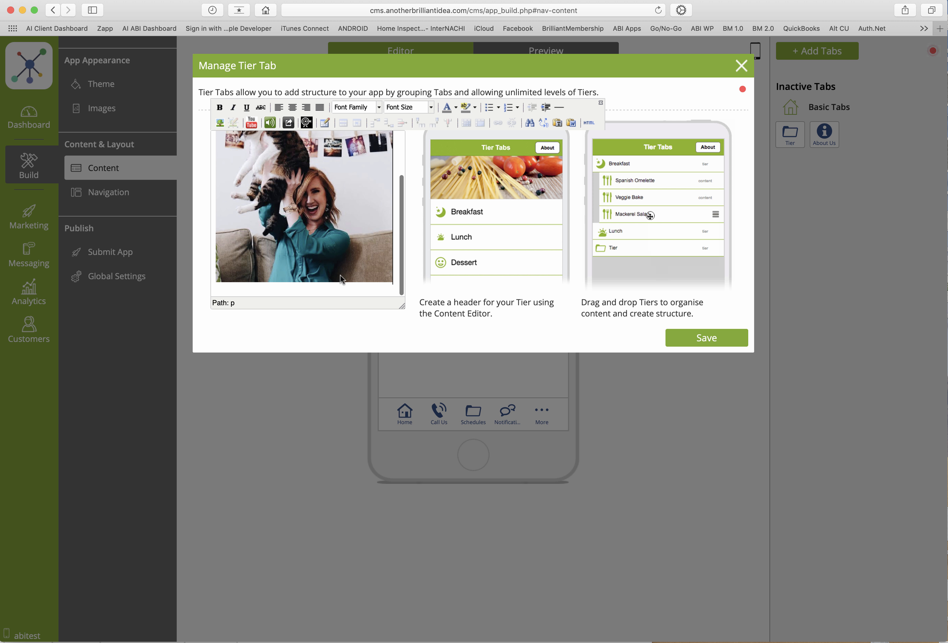
scroll(341, 278, "down", 2)
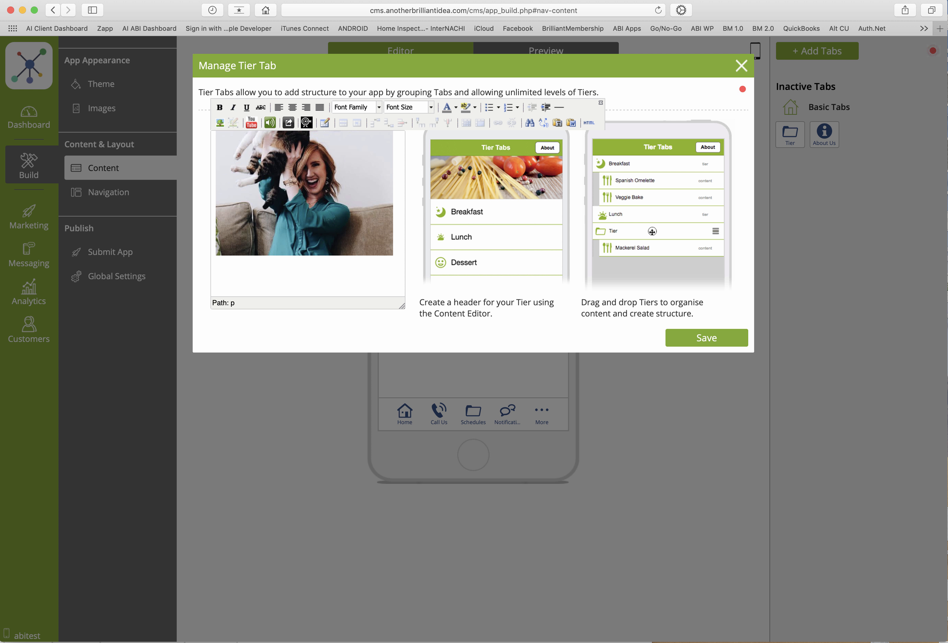
type("Check out this")
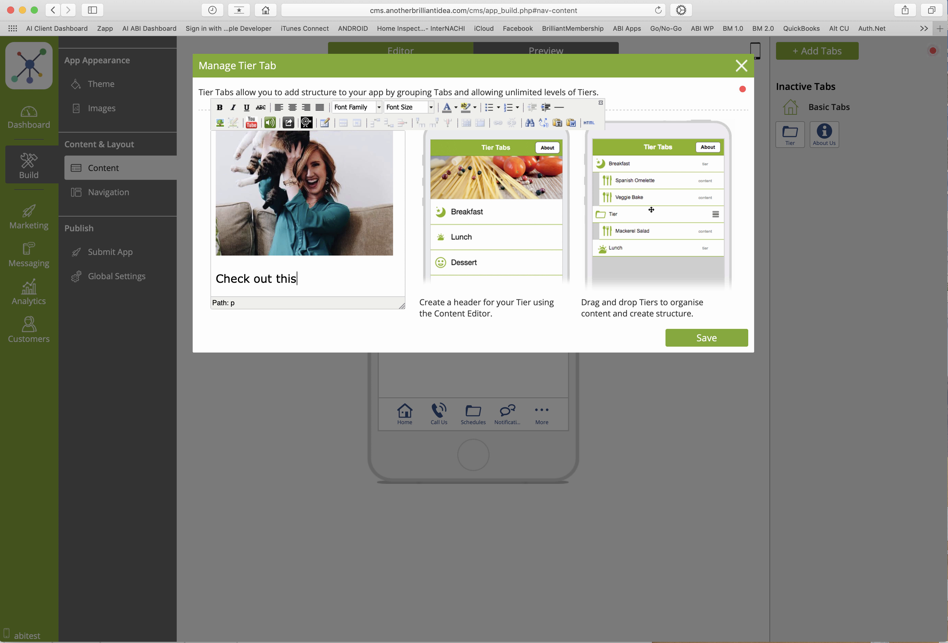
type(" crazy ")
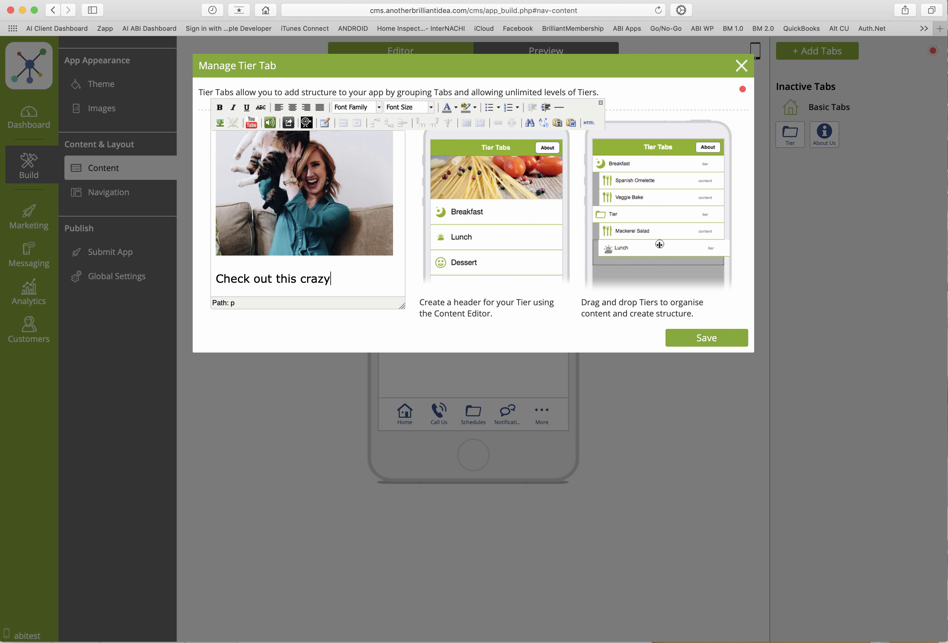
type("Cat")
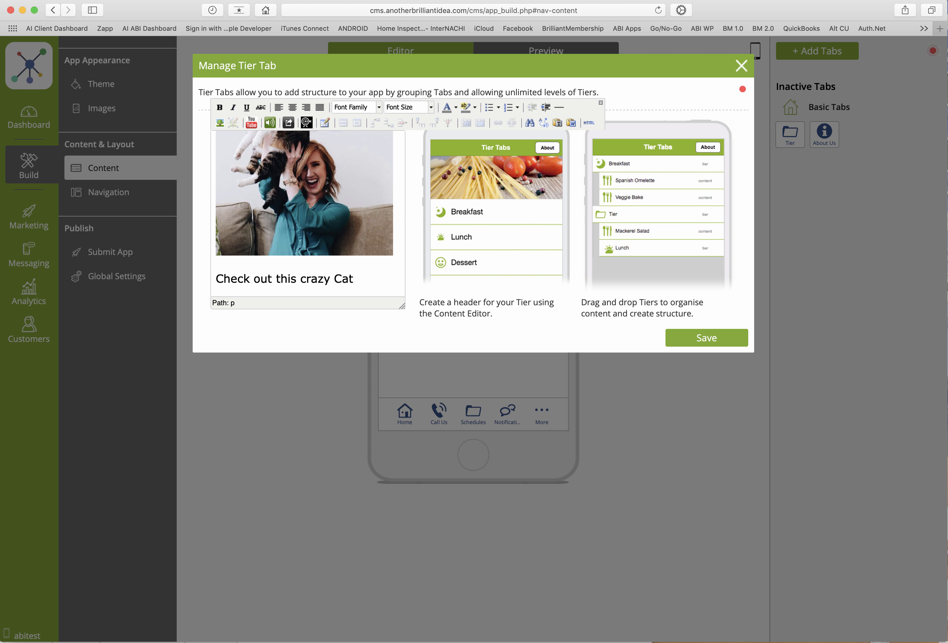
type("!")
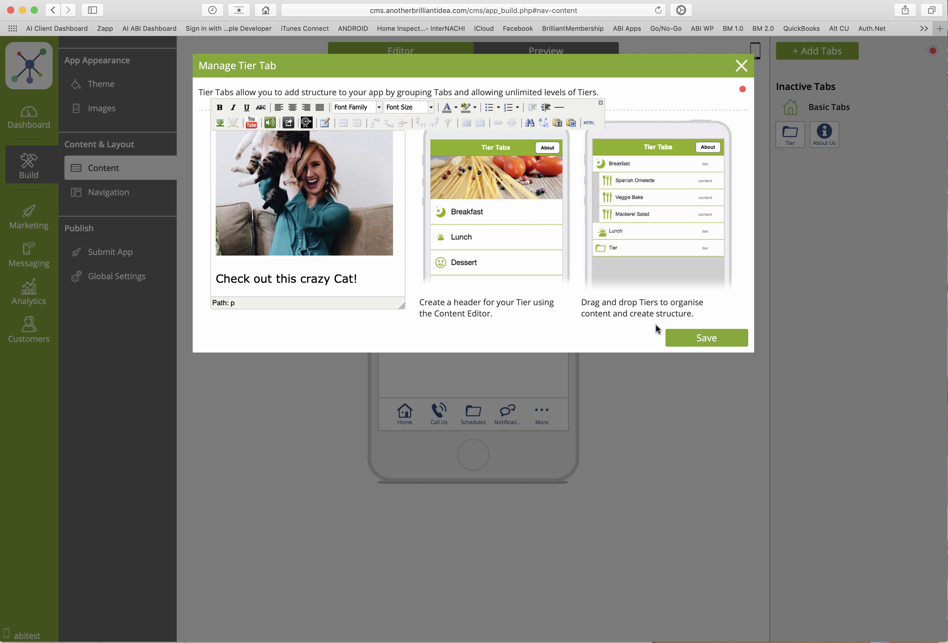
Save the tier and move the inactive Monday Message tab into the More list below Directory
left_click(699, 340)
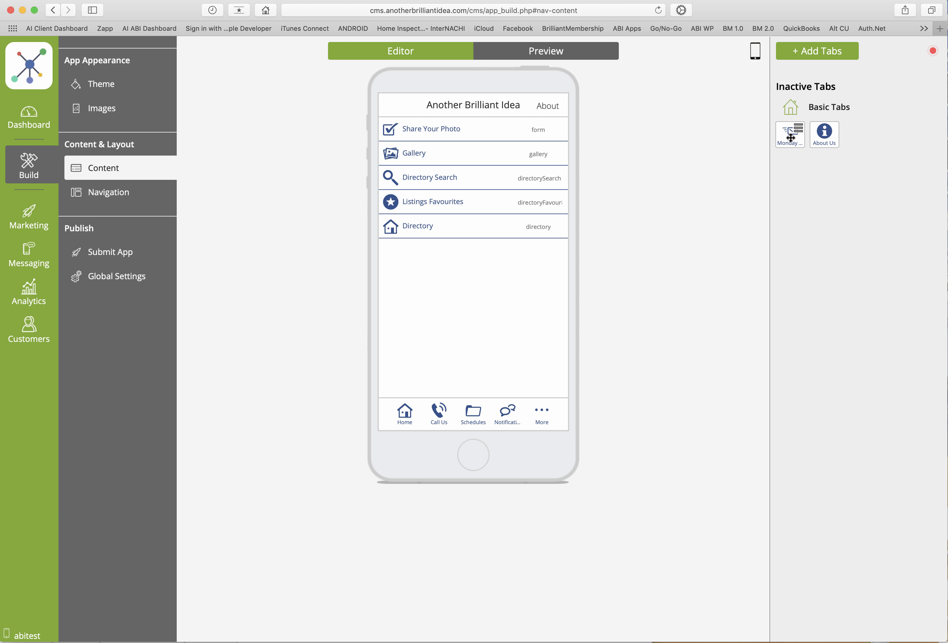
left_click_drag(791, 137, 411, 254)
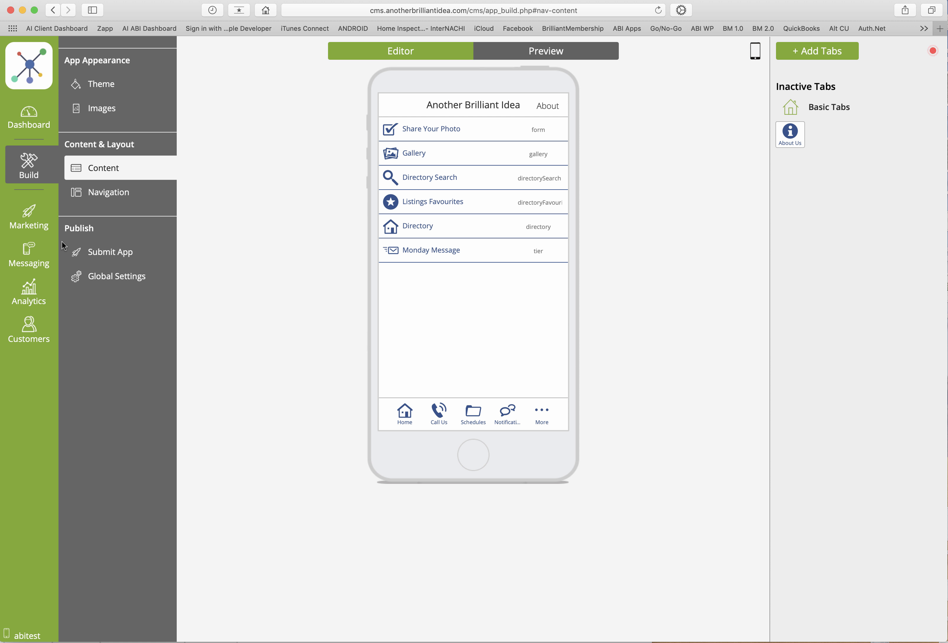
Compose a simple push notification with the message "Check this out"
mouse_move(24, 257)
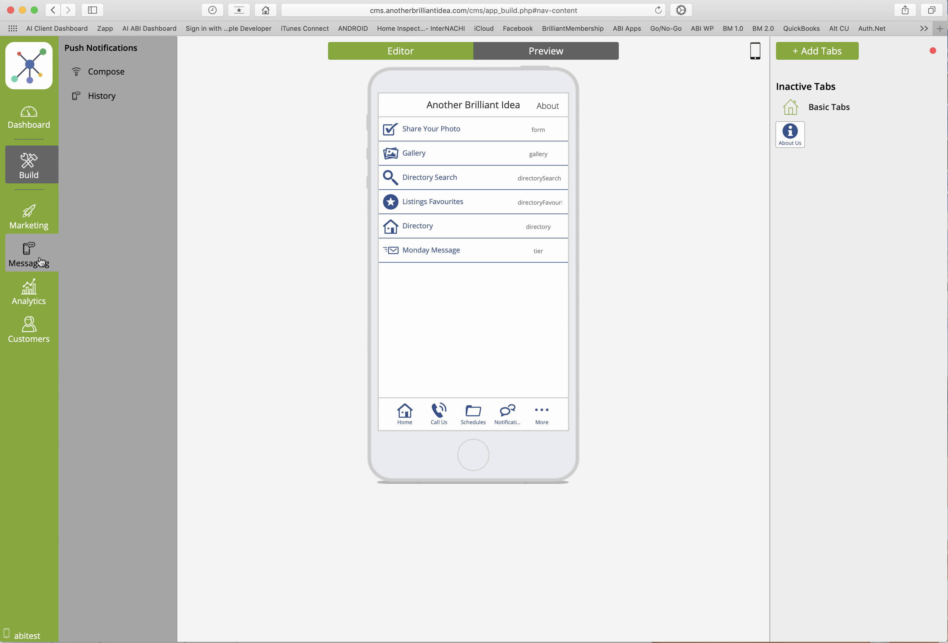
left_click(23, 257)
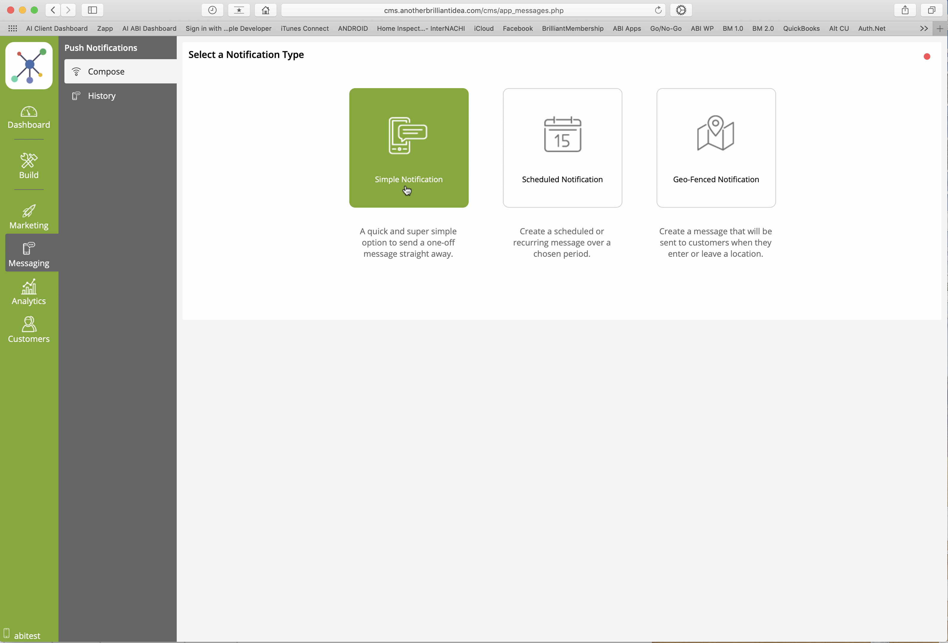
left_click(407, 189)
left_click(458, 153)
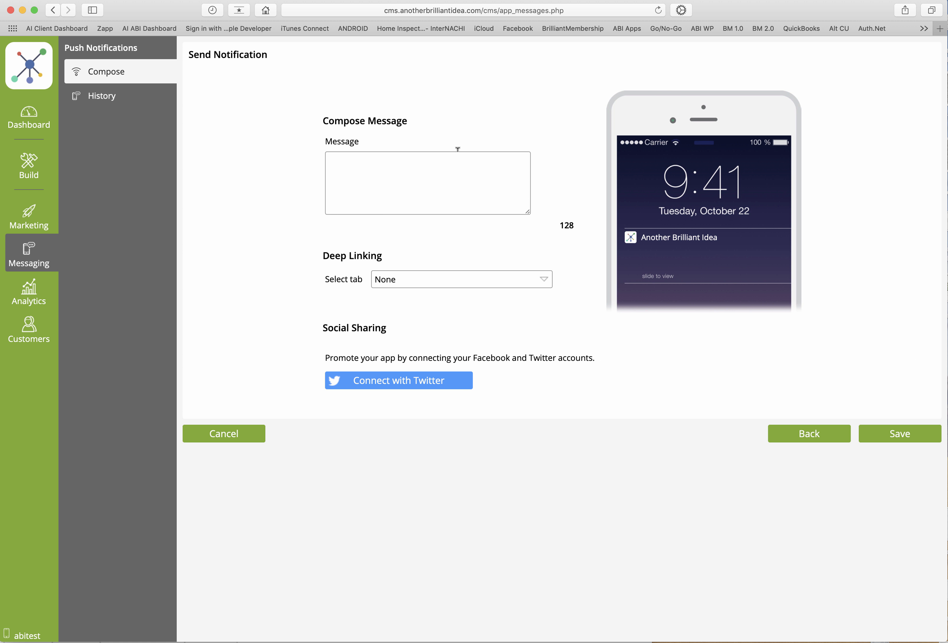
type("C")
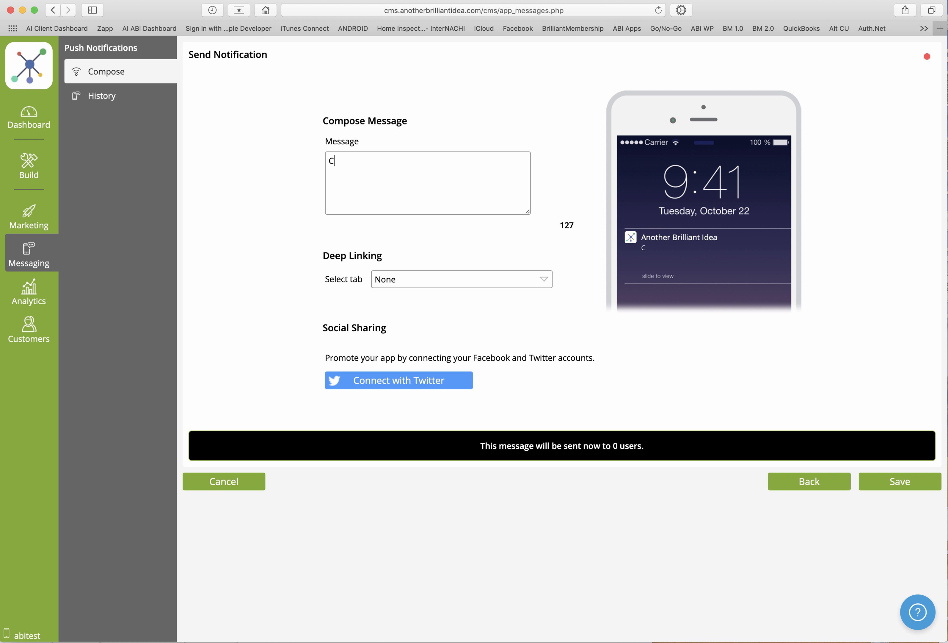
type("heck this out")
Deep-link the notification to the Monday Message tab and save it
left_click(410, 281)
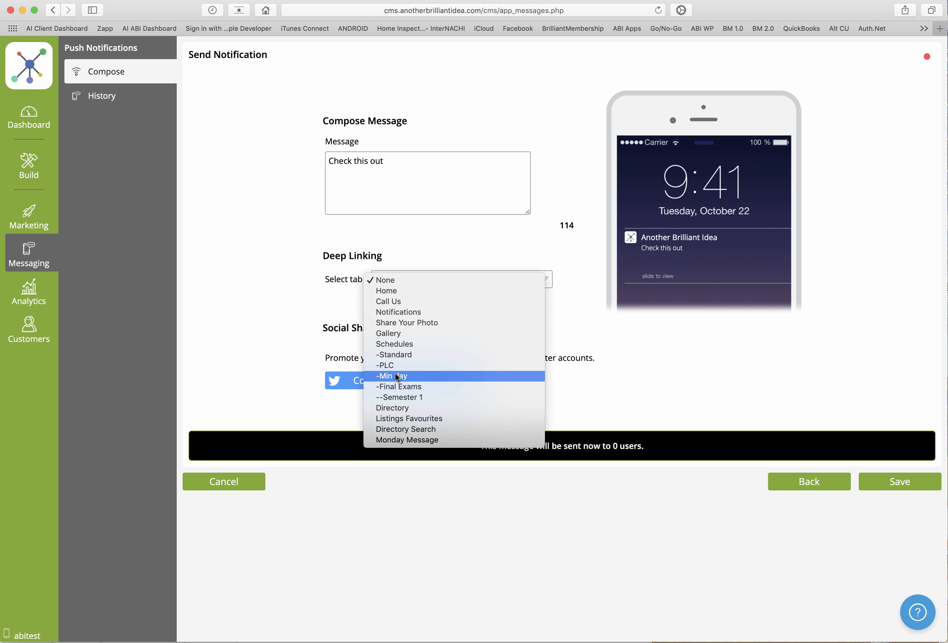
left_click(427, 440)
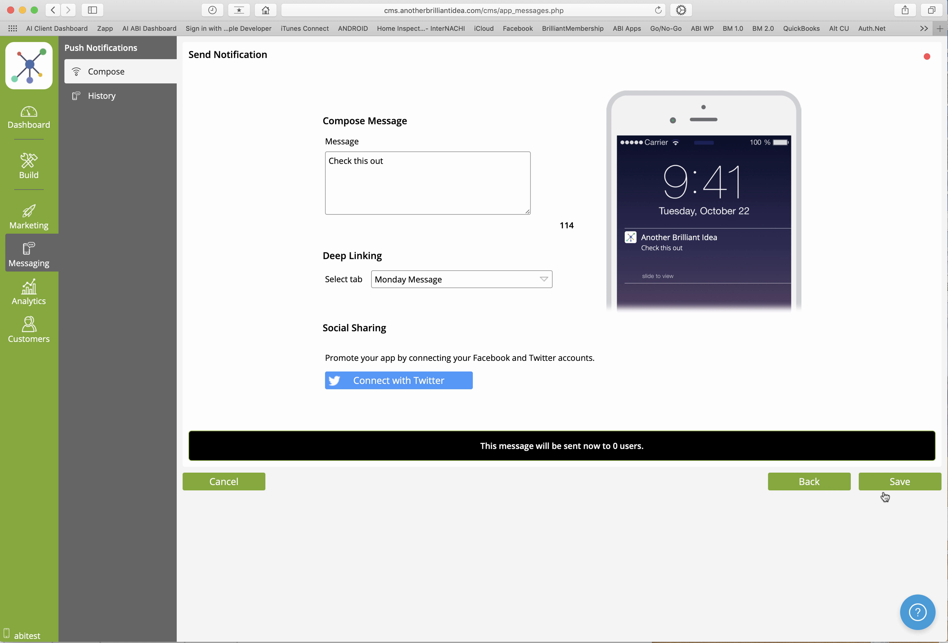
left_click(899, 482)
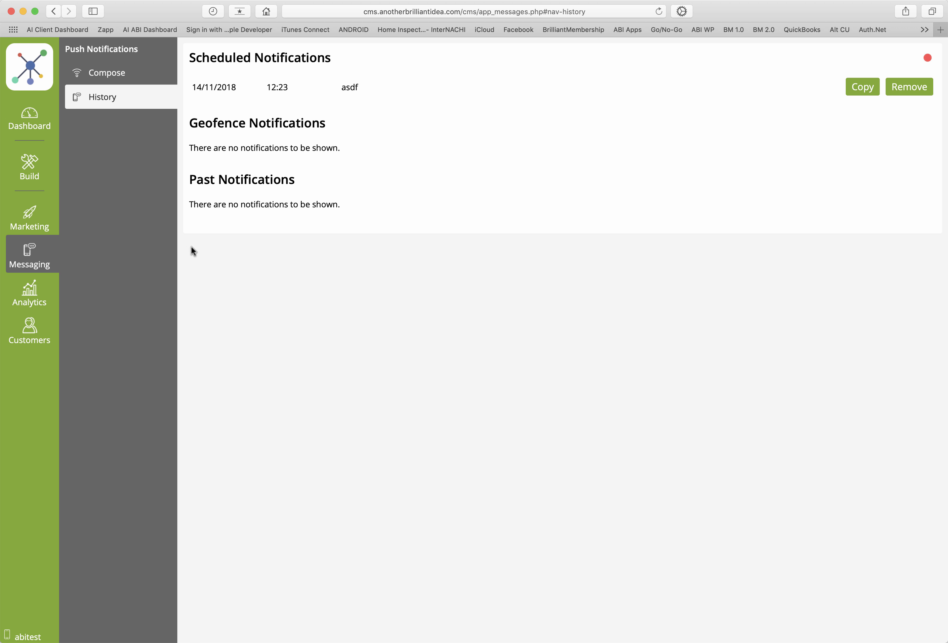
Add a Coupons tab to the app's content from the complete list of tab types, keeping its default title, icon and access settings
mouse_move(34, 176)
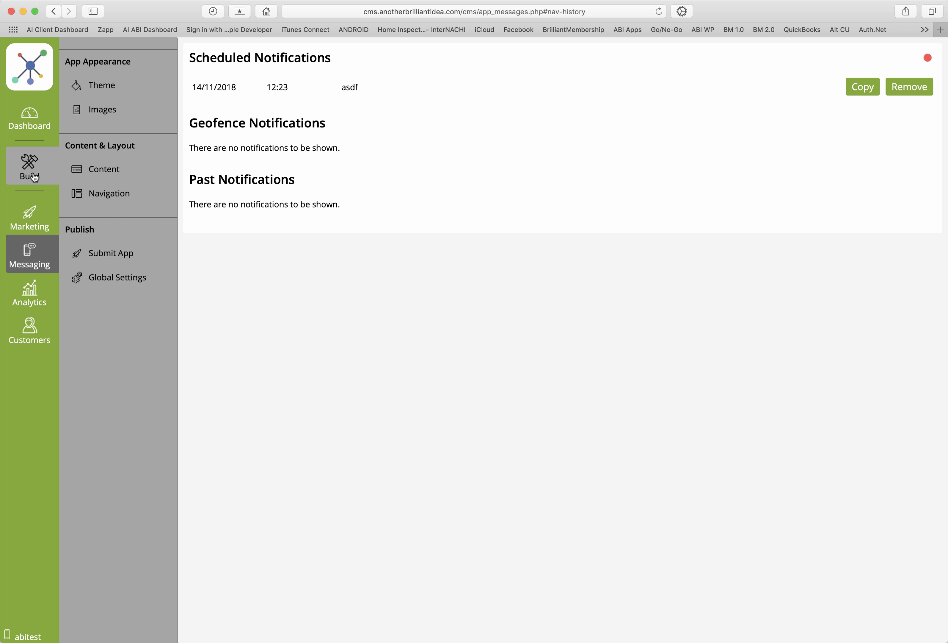
left_click(103, 169)
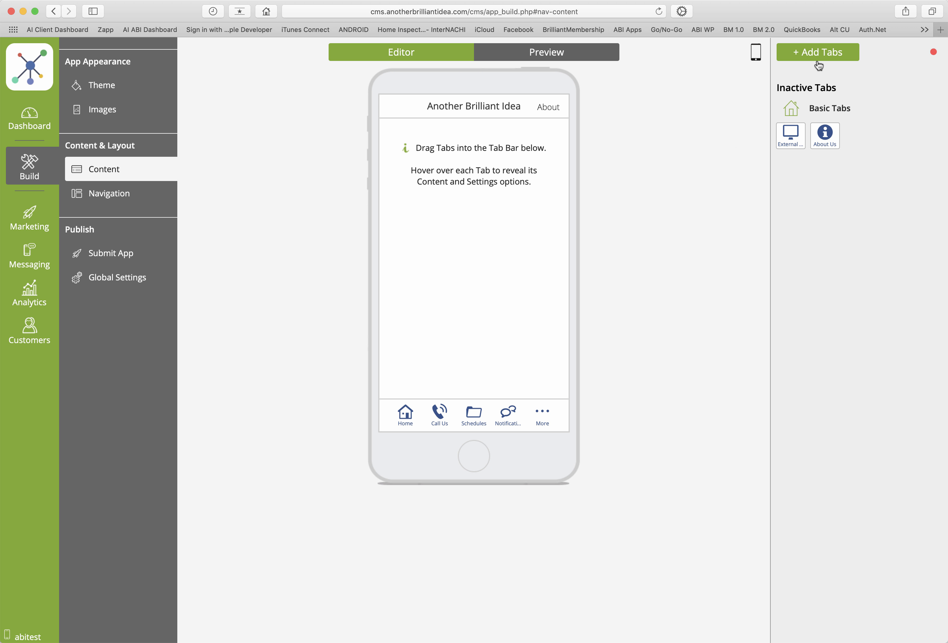
left_click(819, 57)
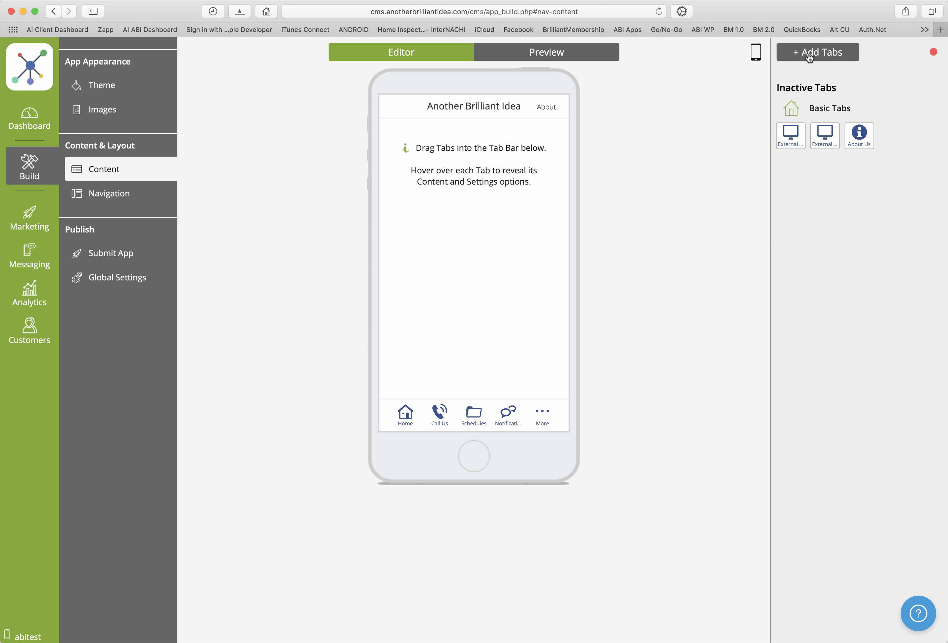
left_click(808, 57)
left_click(664, 94)
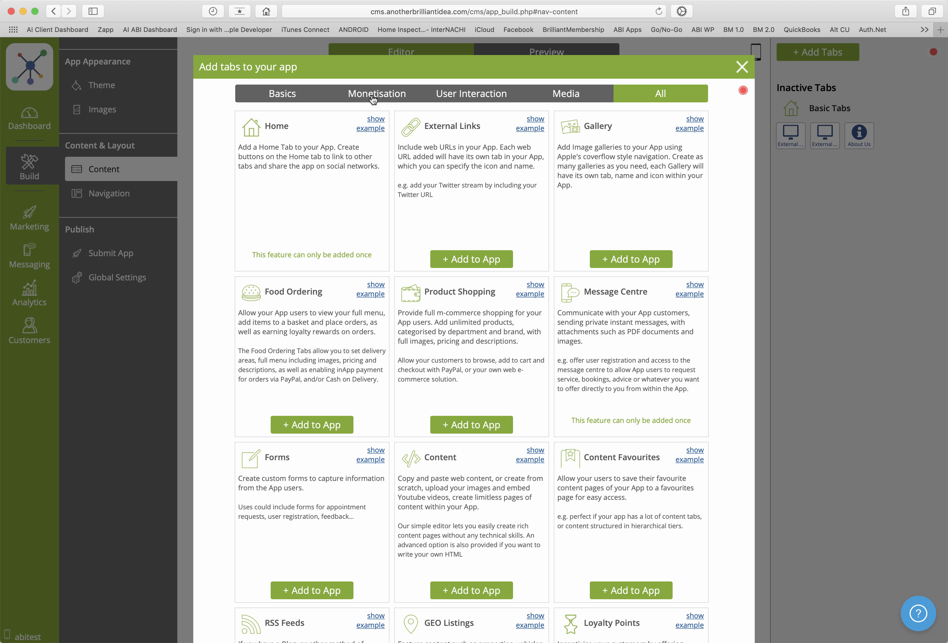
scroll(592, 253, "down", 10)
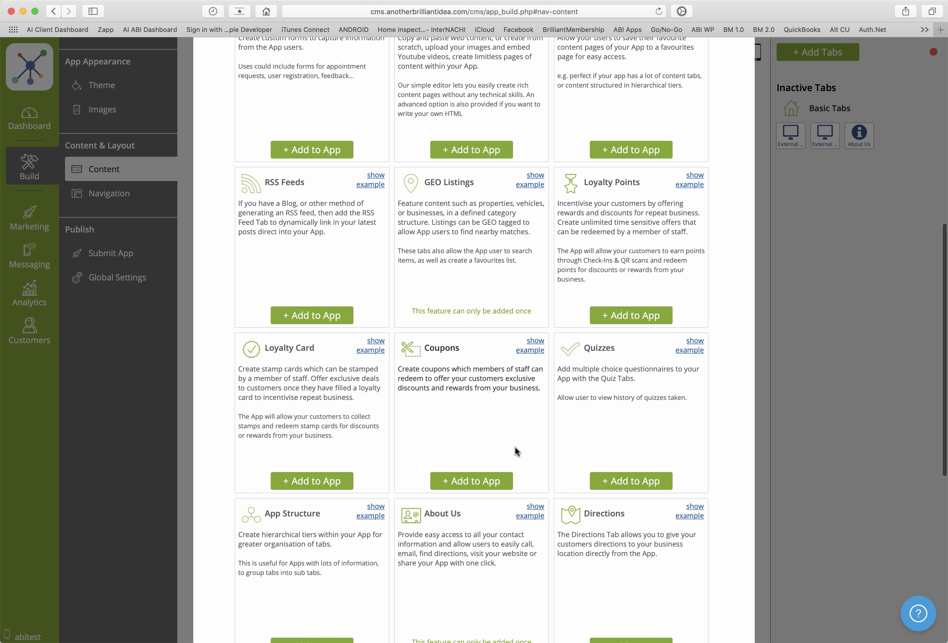
left_click(468, 480)
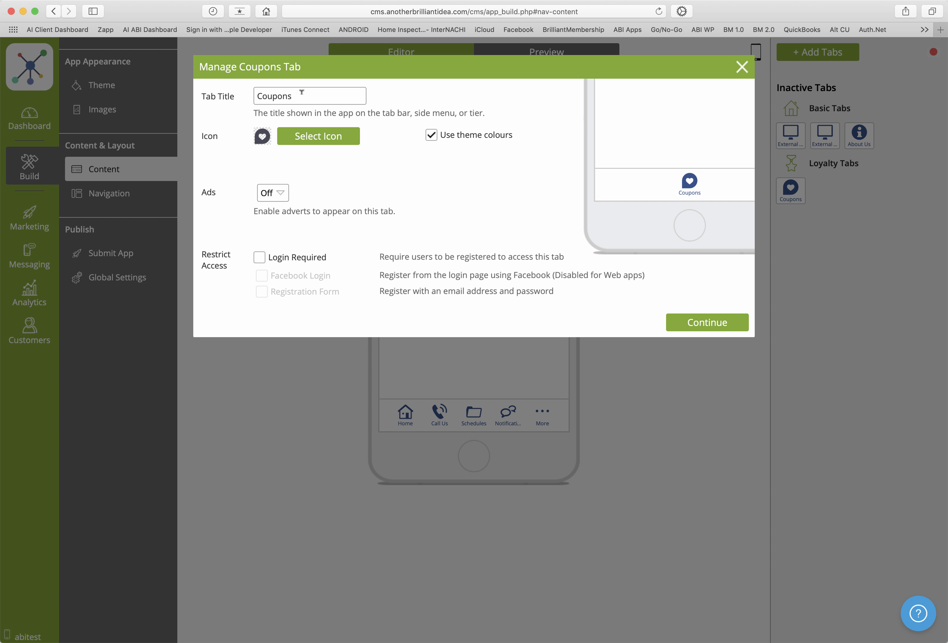
left_click(685, 322)
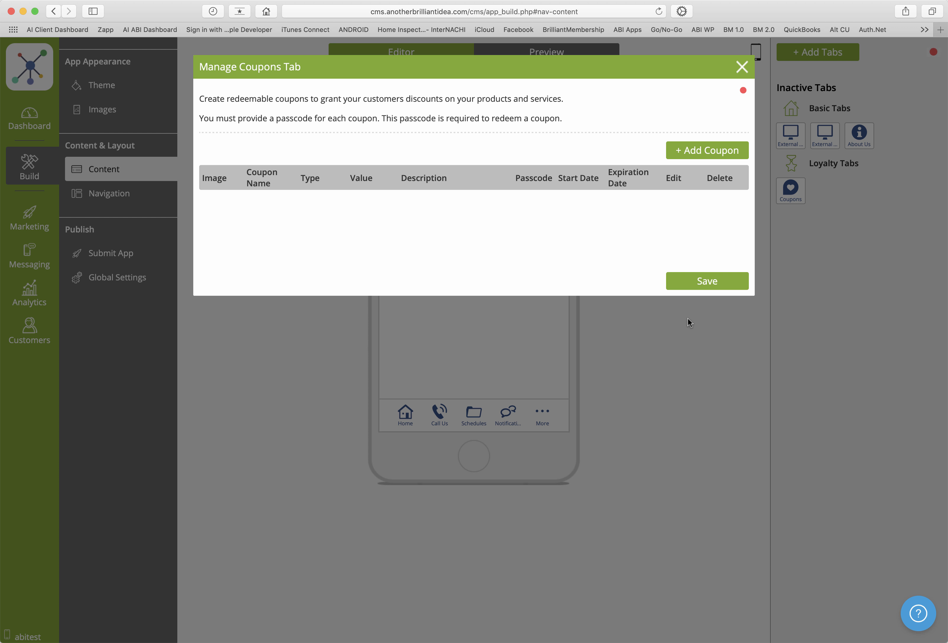
Read the Coupons help article down to the coupon types and example editor, then close the help and the Coupons tab manager
left_click(744, 93)
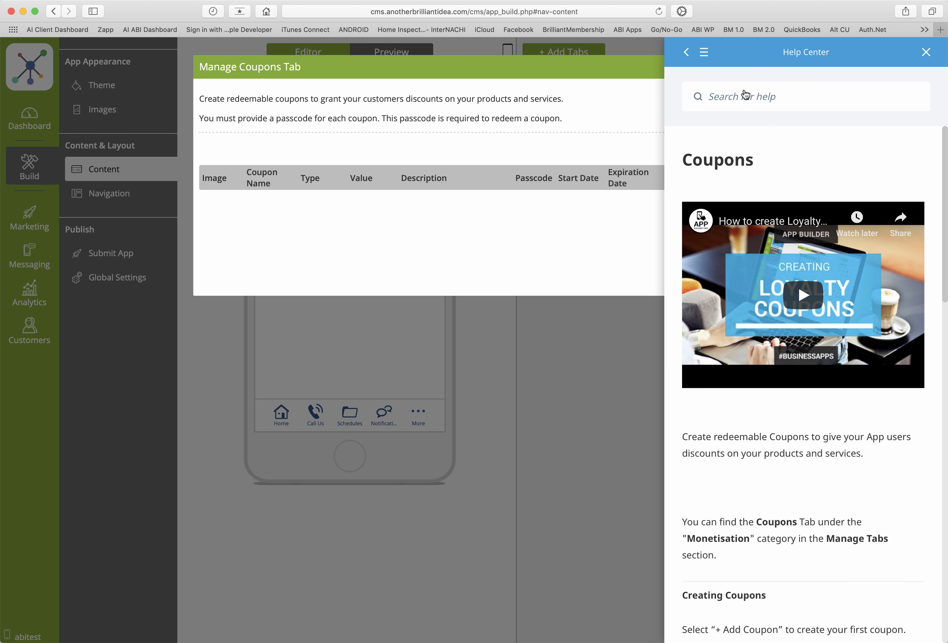
scroll(798, 221, "down", 10)
scroll(797, 220, "down", 20)
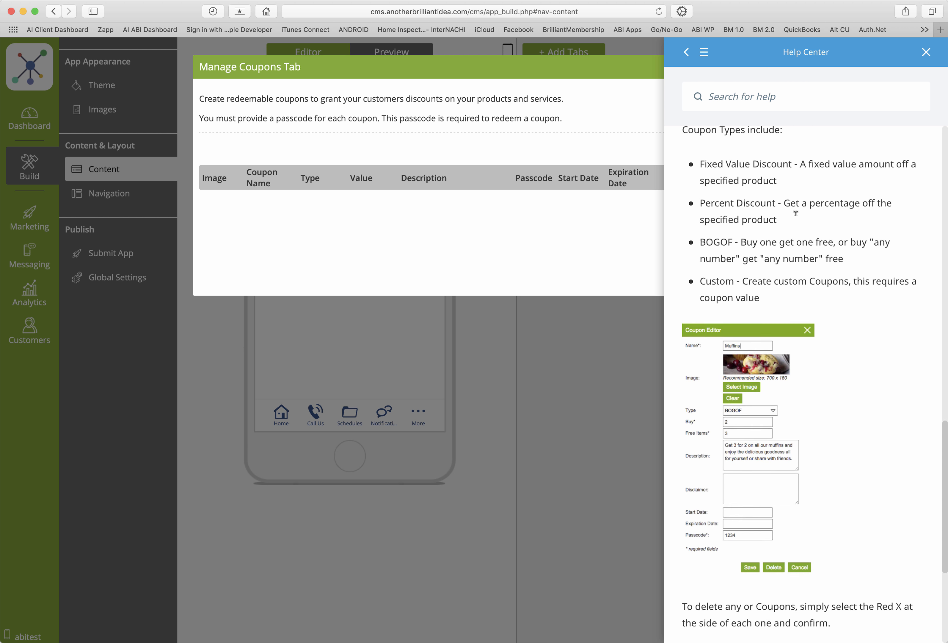
left_click(927, 53)
left_click(742, 66)
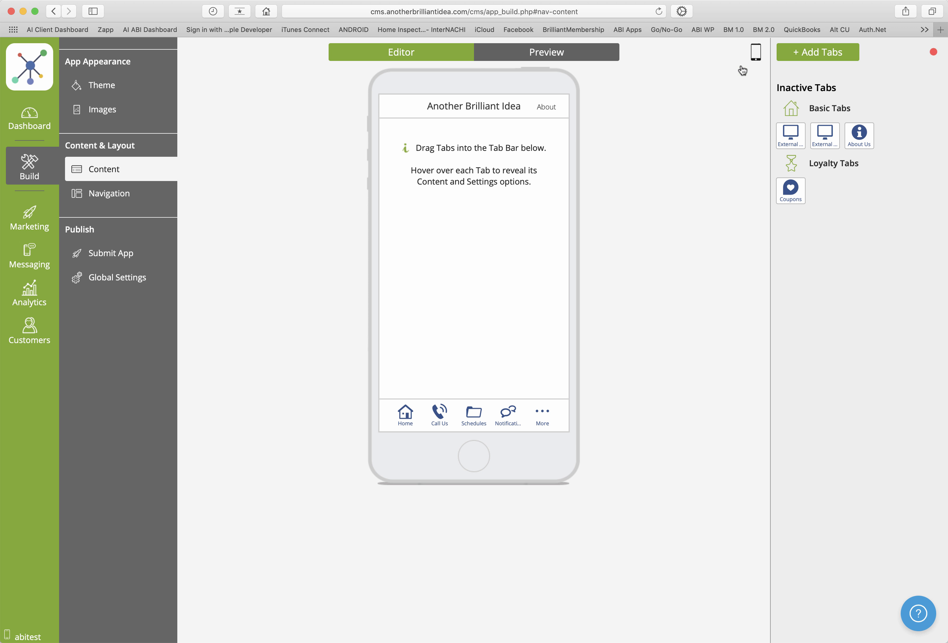